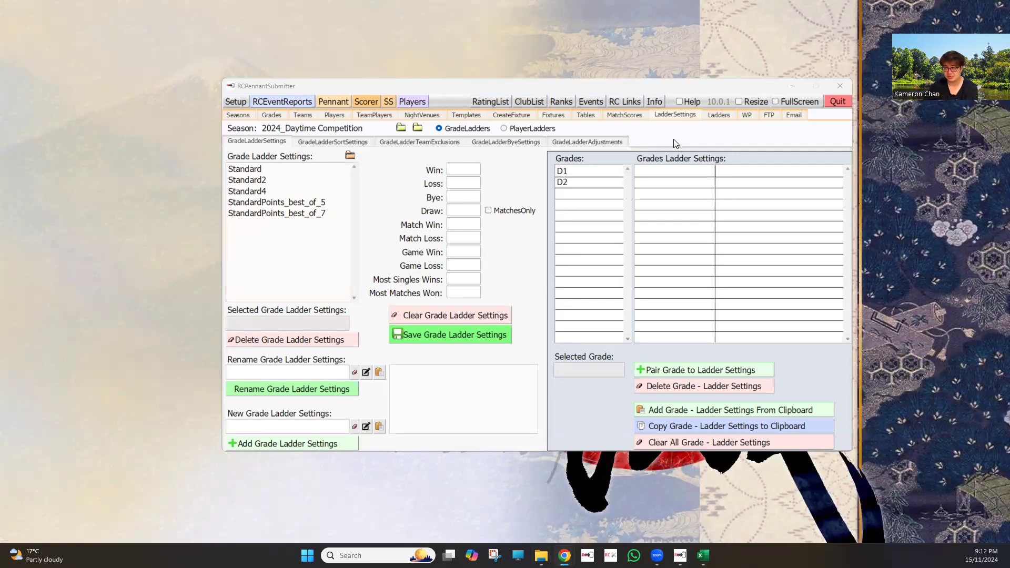
Review the points values of the five grade ladder presets, from Standard to StandardPoints_best_of_7
{"action": "left_click", "coordinate": [296, 170]}
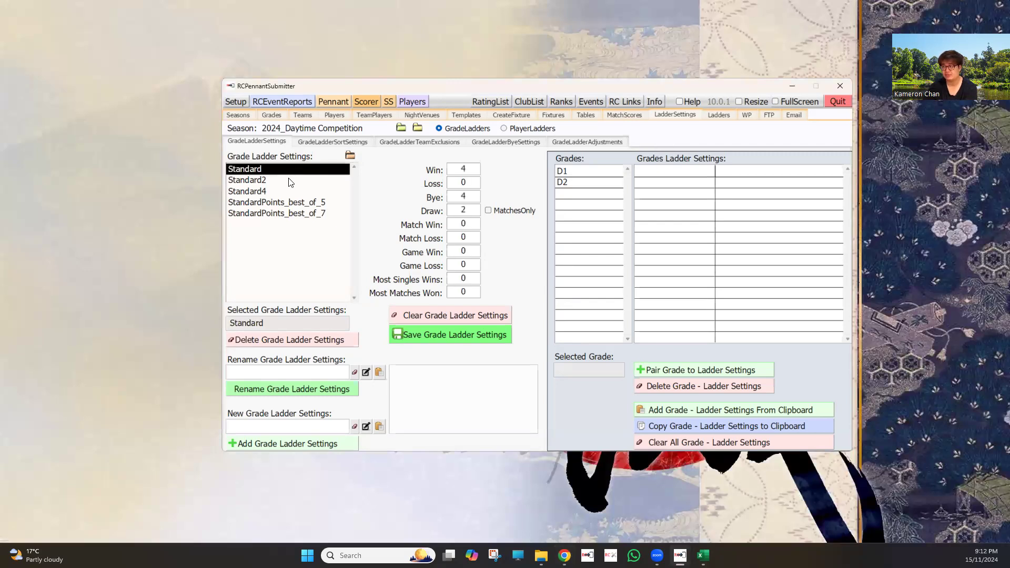
{"action": "left_click", "coordinate": [312, 181]}
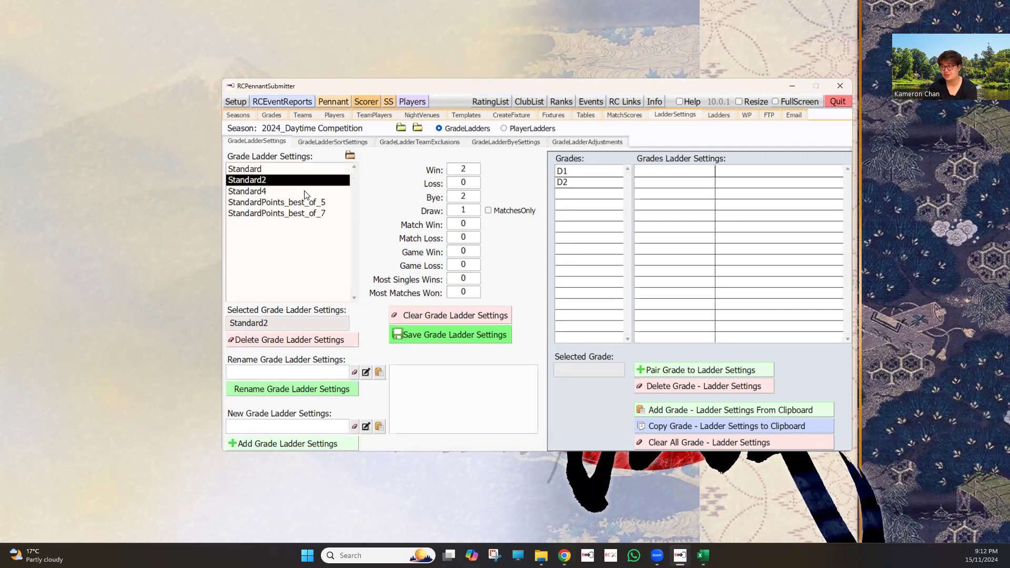
{"action": "left_click", "coordinate": [304, 191]}
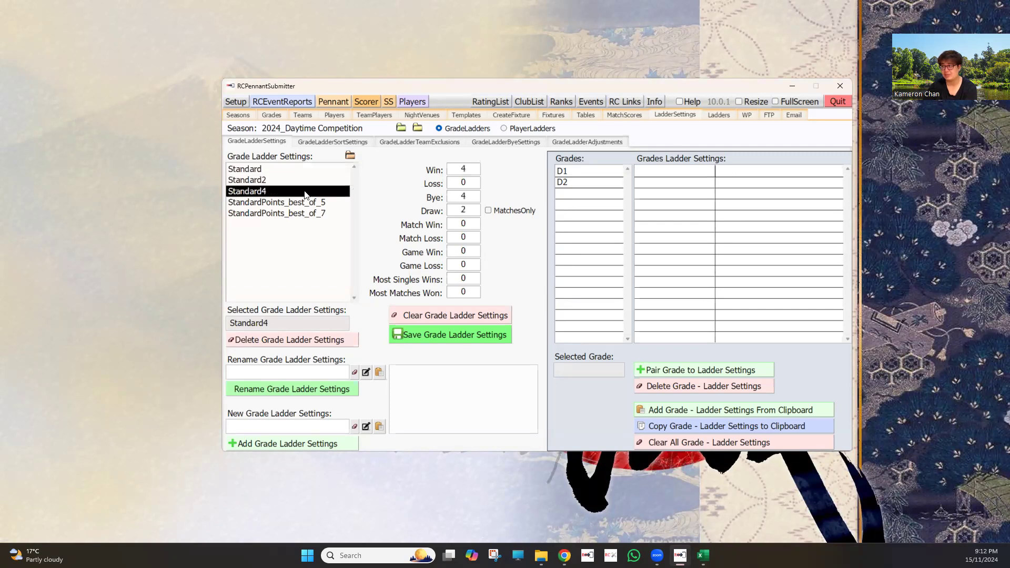
{"action": "left_click", "coordinate": [304, 205]}
{"action": "left_click", "coordinate": [305, 215]}
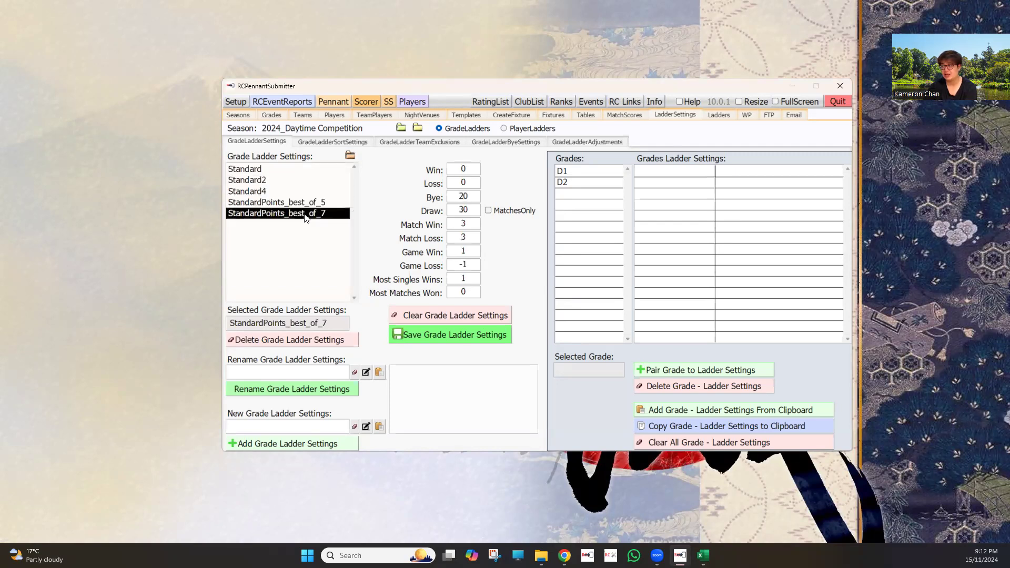
{"action": "left_click", "coordinate": [299, 169]}
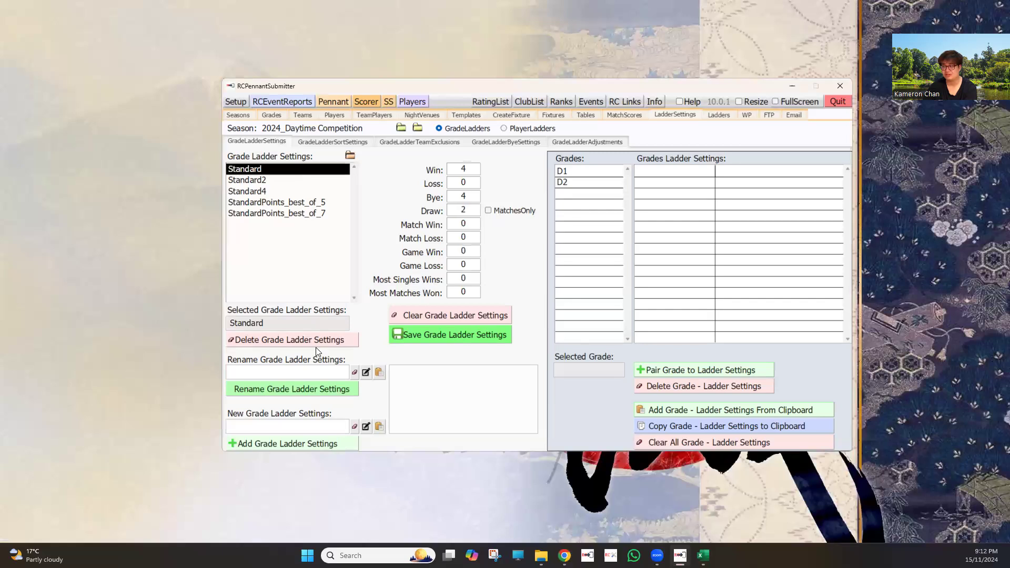
Compare the Standard2 and Standard4 presets, checking the bye and draw points of Standard2
{"action": "left_click", "coordinate": [280, 185]}
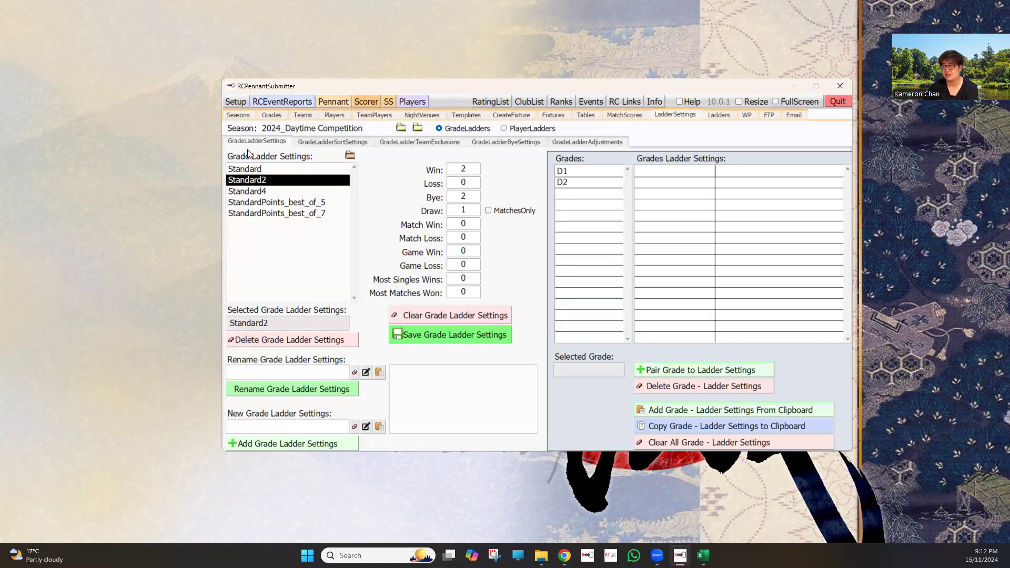
{"action": "left_click", "coordinate": [258, 190]}
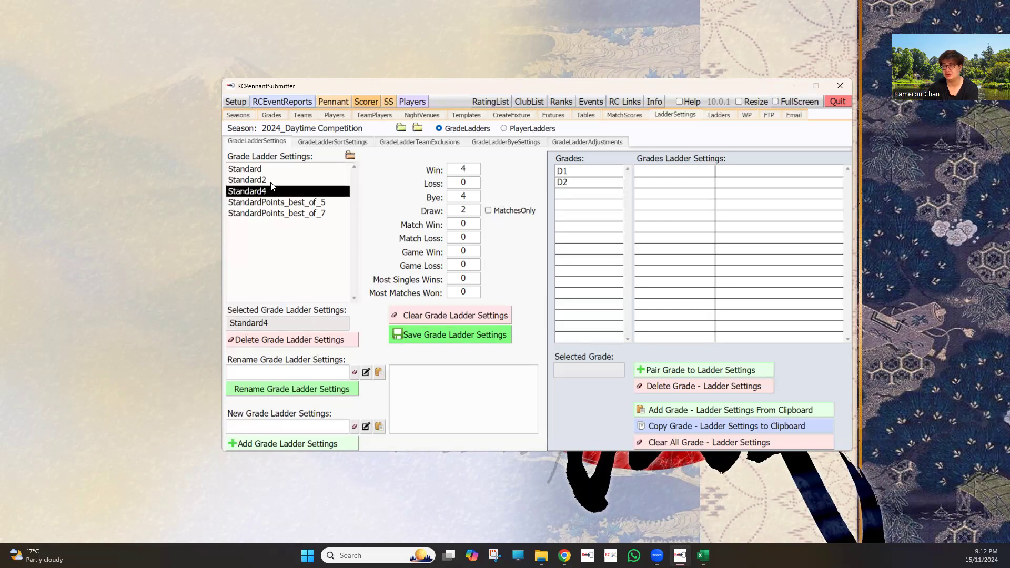
{"action": "left_click", "coordinate": [271, 185]}
{"action": "key", "text": "Tab"}
{"action": "key", "text": "Tab"}
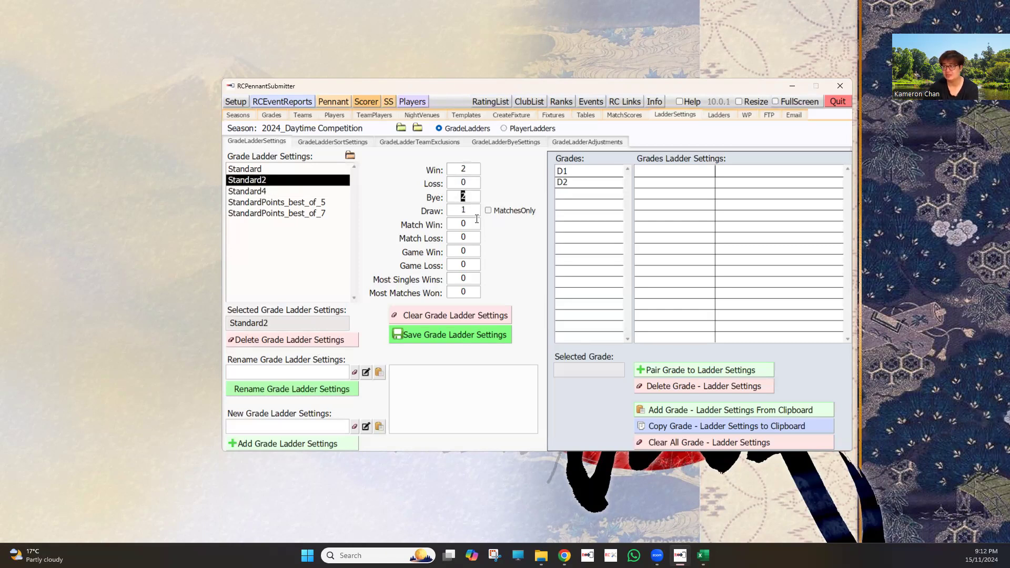
{"action": "key", "text": "Tab"}
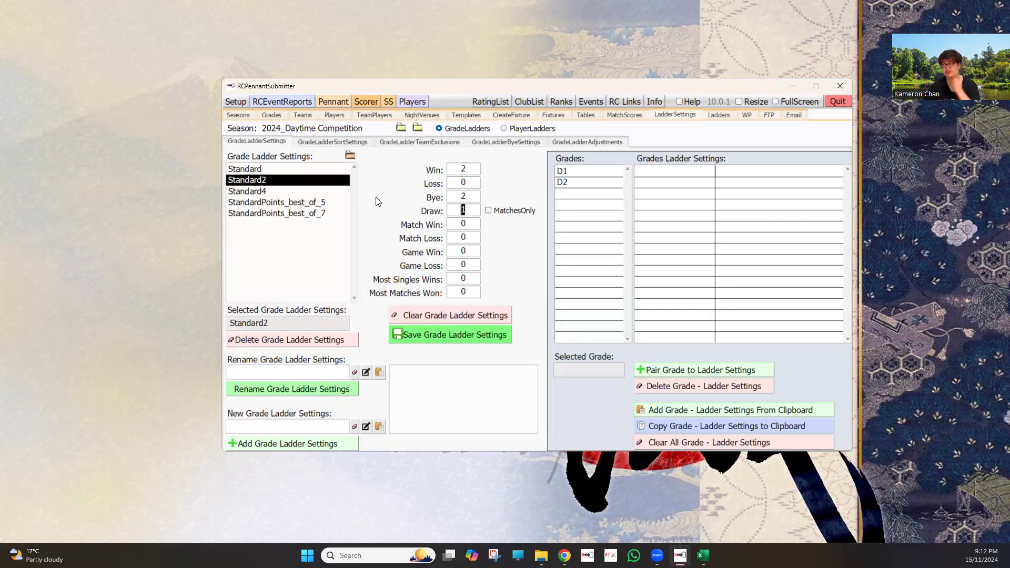
Load the Standard preset as the base and enter Wins as the name for new grade ladder settings
{"action": "left_click", "coordinate": [272, 168]}
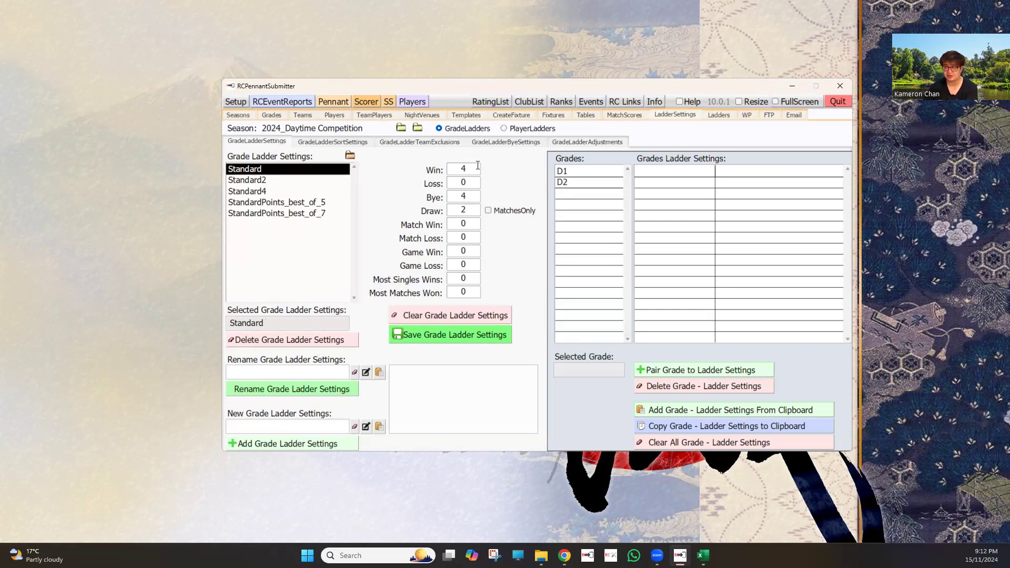
{"action": "left_click_drag", "start_coordinate": [468, 169], "coordinate": [427, 172]}
{"action": "left_click", "coordinate": [463, 170]}
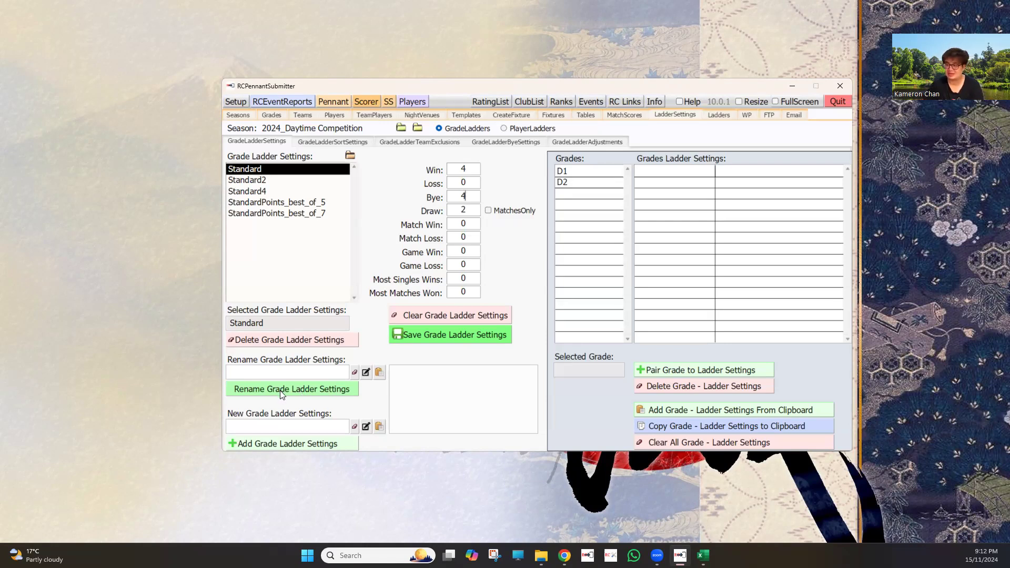
{"action": "left_click", "coordinate": [280, 430]}
{"action": "type", "text": "Wi"}
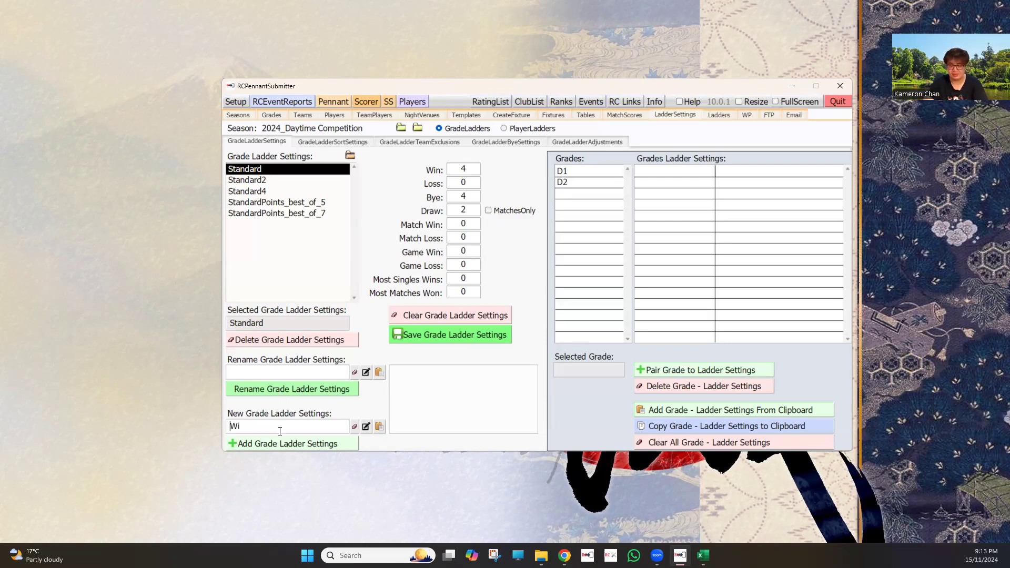
{"action": "type", "text": "ns"}
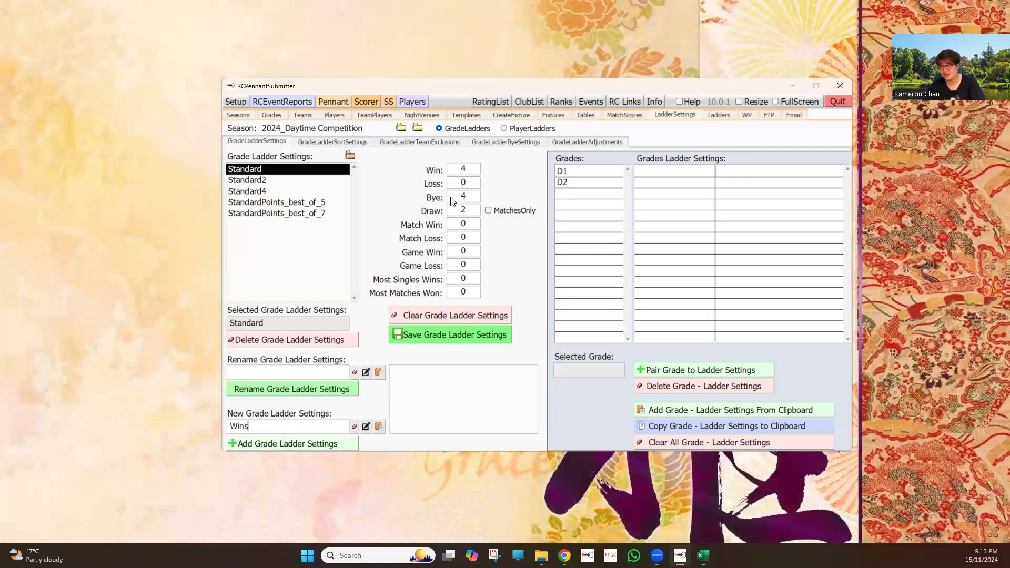
Set Win to 1, Bye to 0 and Draw to 0, and add these values as the new Wins grade ladder settings
{"action": "double_click", "coordinate": [463, 169]}
{"action": "type", "text": "1"}
{"action": "double_click", "coordinate": [463, 196]}
{"action": "type", "text": "0"}
{"action": "double_click", "coordinate": [472, 212]}
{"action": "type", "text": "0"}
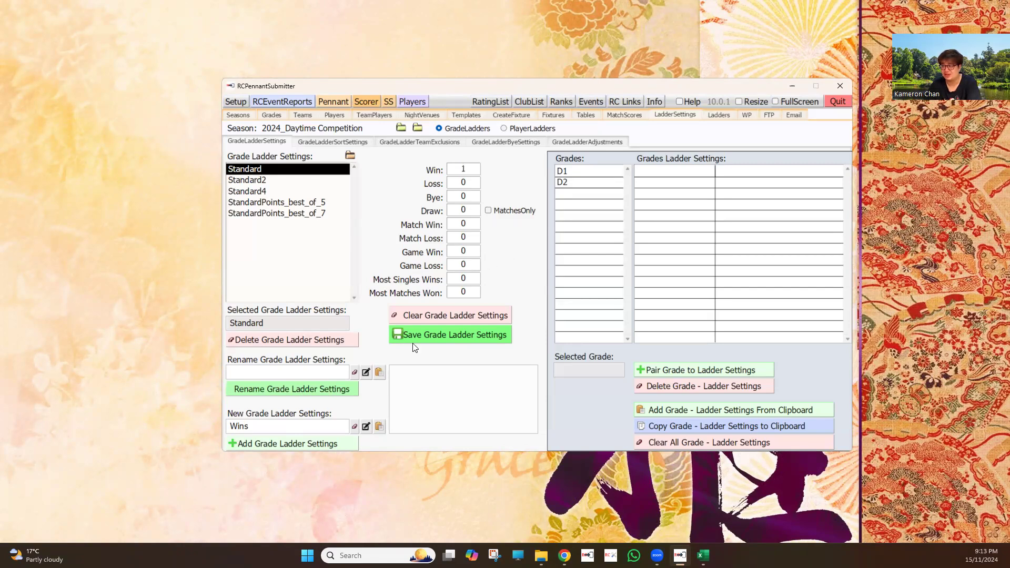
{"action": "left_click", "coordinate": [296, 442]}
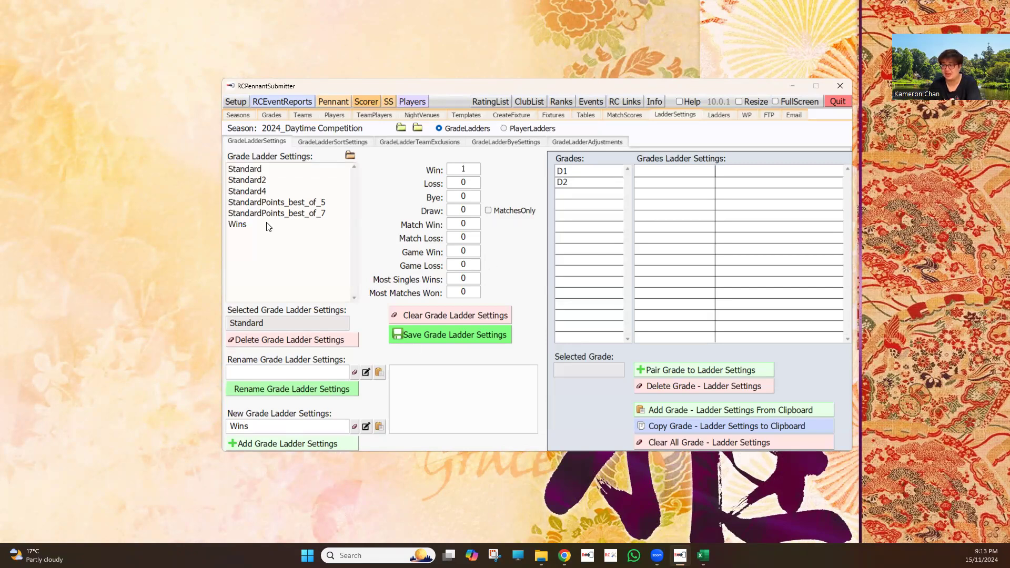
Pair grades D1 and D2 with the Wins ladder settings
{"action": "left_click", "coordinate": [267, 226]}
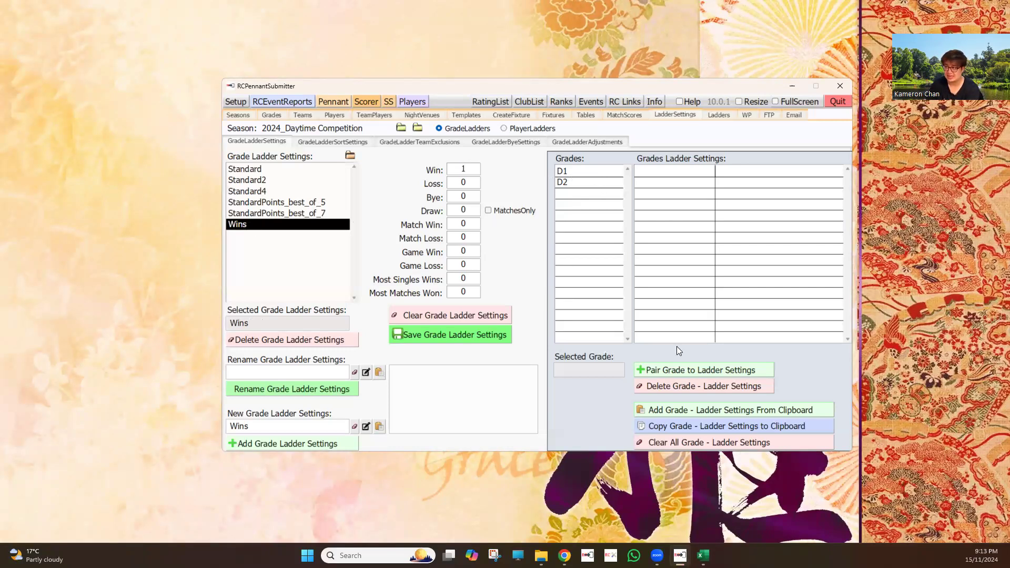
{"action": "left_click", "coordinate": [680, 371]}
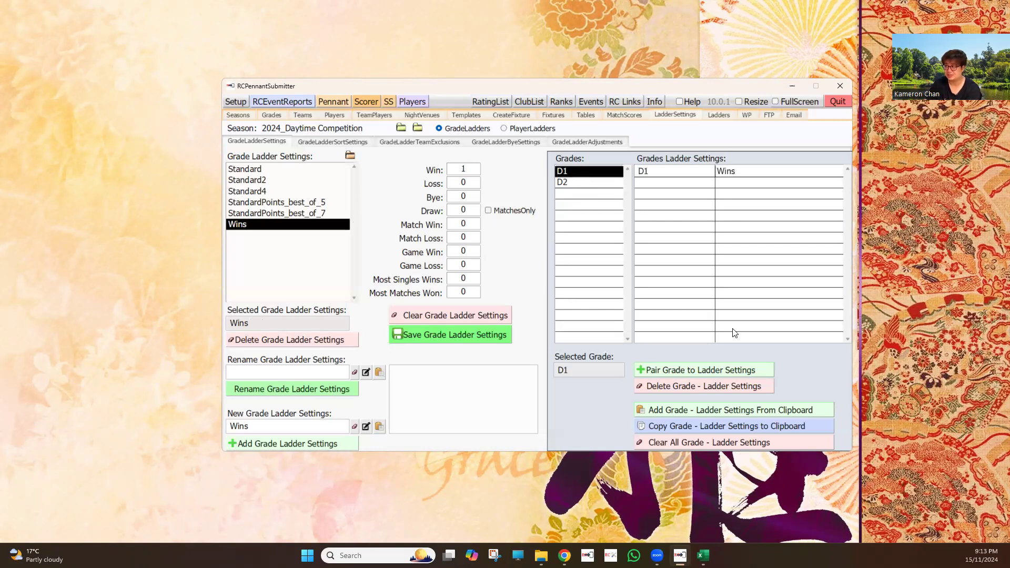
{"action": "left_click", "coordinate": [735, 372]}
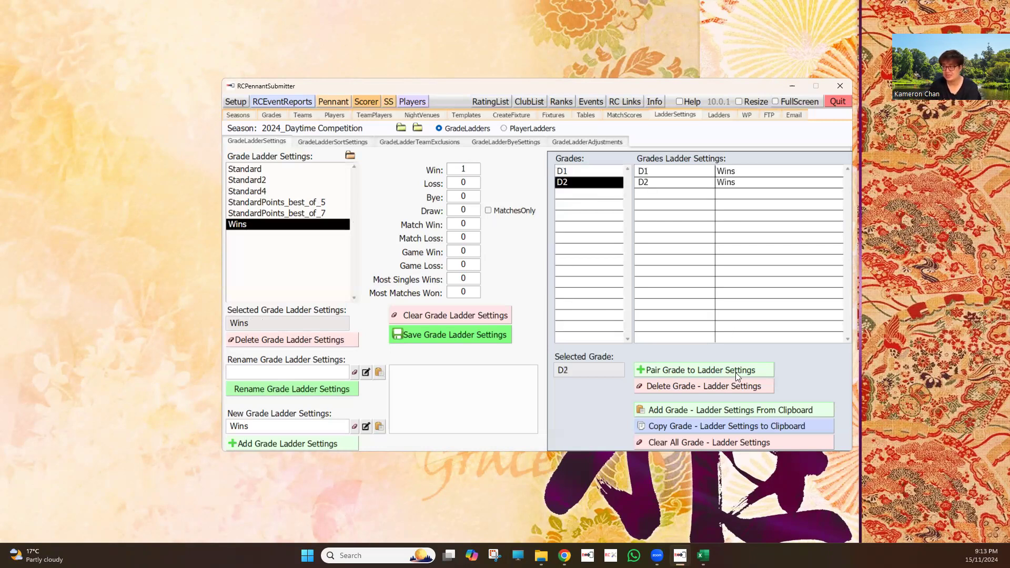
Load the Standard preset in the grade ladder sort settings and review its sort order
{"action": "left_click", "coordinate": [334, 141]}
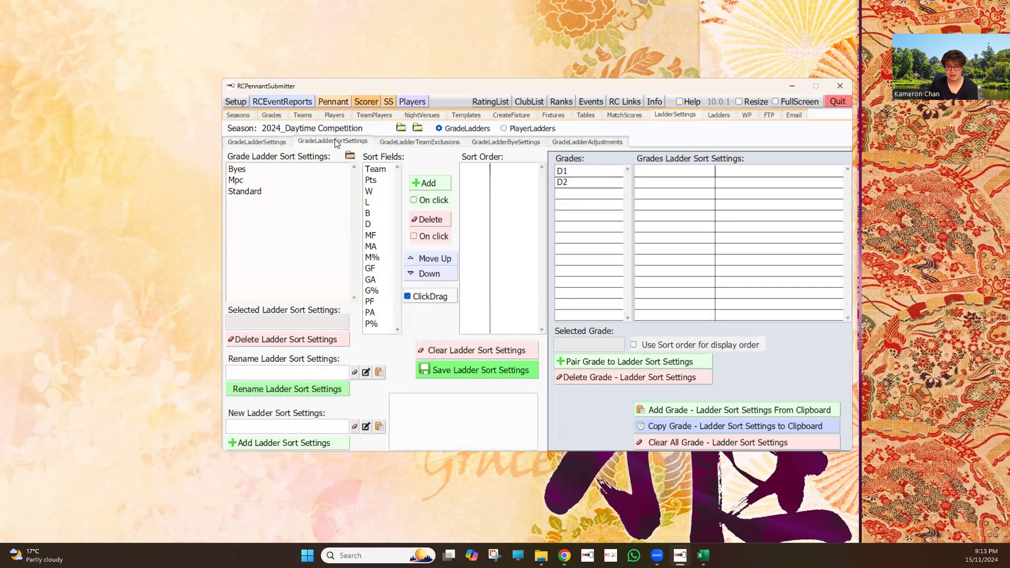
{"action": "left_click", "coordinate": [272, 191]}
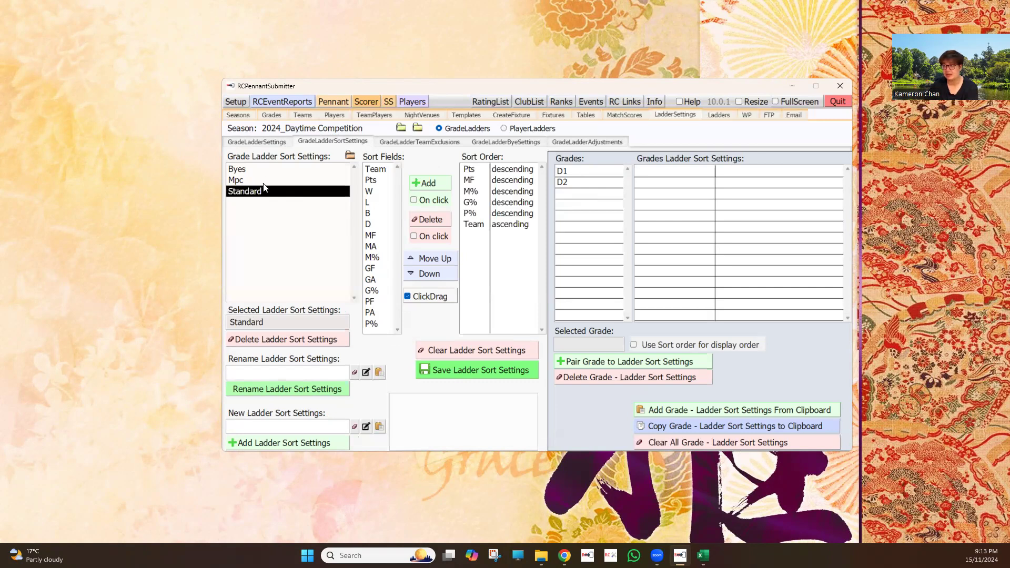
{"action": "key", "text": "Up"}
{"action": "key", "text": "Down"}
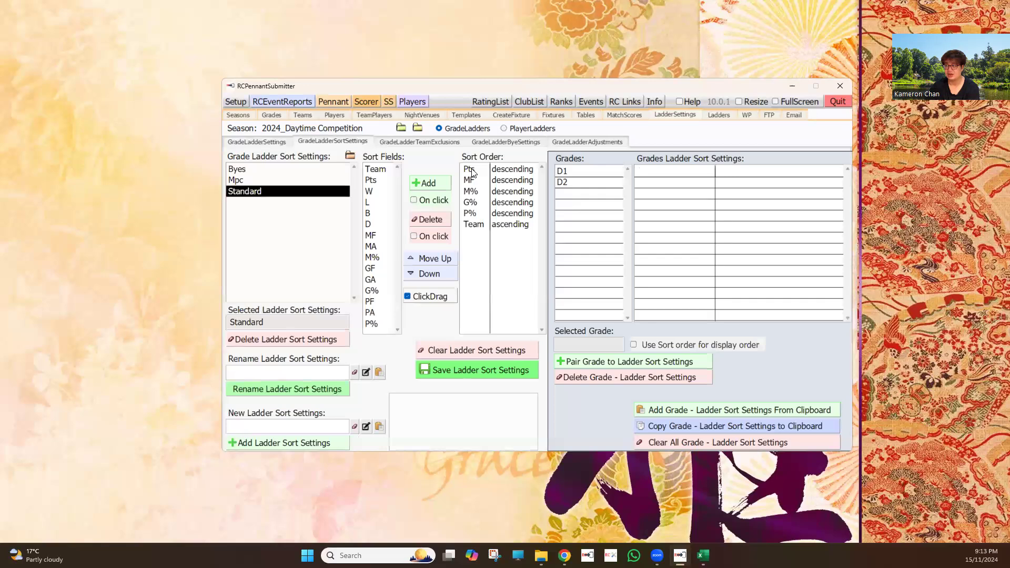
{"action": "left_click", "coordinate": [474, 172]}
{"action": "left_click", "coordinate": [479, 182]}
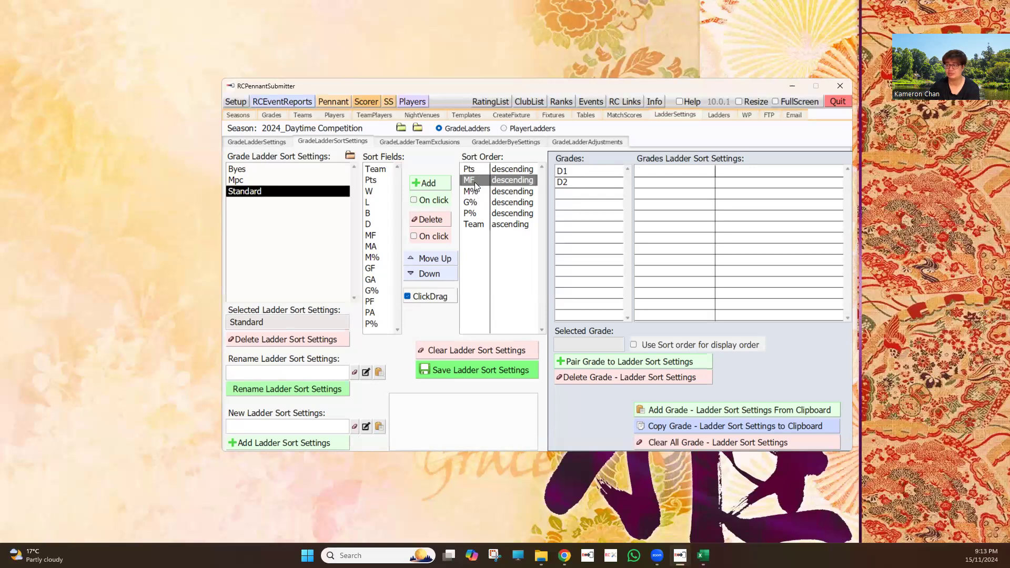
{"action": "left_click", "coordinate": [476, 167]}
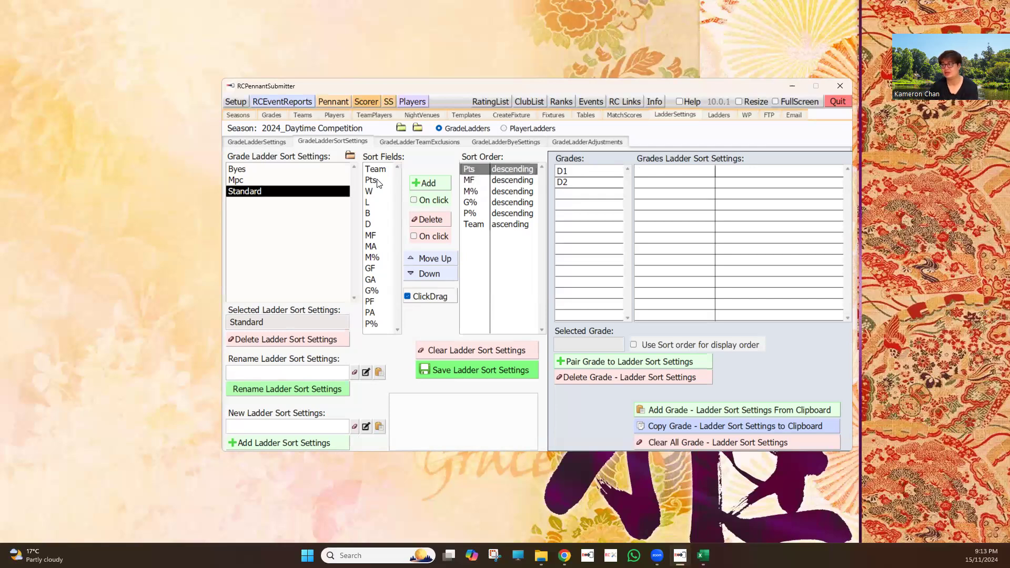
Add the W field to the sort order and move it up to directly below Pts
{"action": "left_click_drag", "start_coordinate": [376, 194], "coordinate": [470, 242]}
{"action": "left_click", "coordinate": [437, 260]}
{"action": "left_click", "coordinate": [437, 260]}
{"action": "left_click", "coordinate": [437, 260]}
{"action": "left_click", "coordinate": [437, 260]}
{"action": "left_click", "coordinate": [437, 260]}
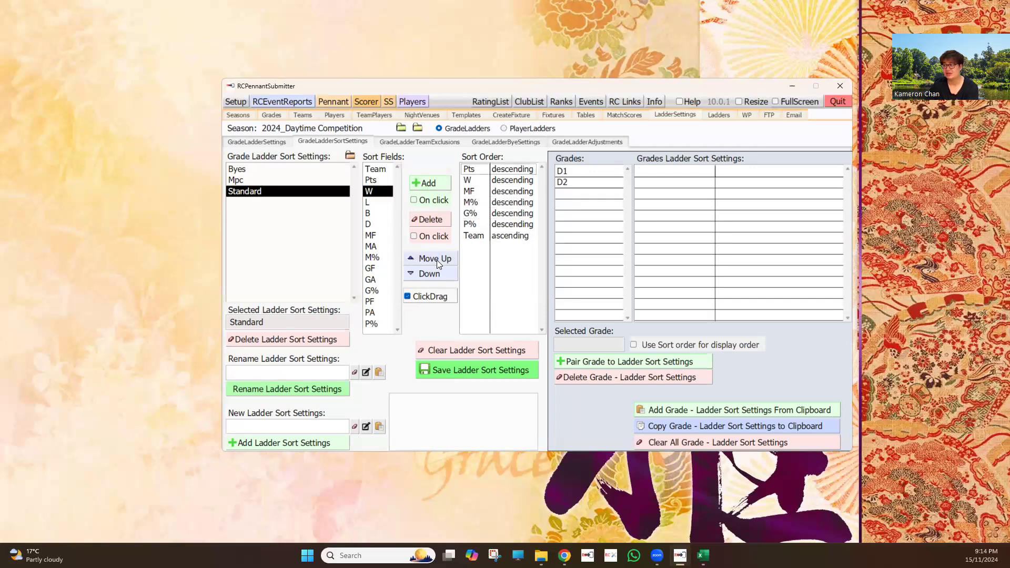
Remove the MF and Team fields from the sort order
{"action": "left_click", "coordinate": [470, 192]}
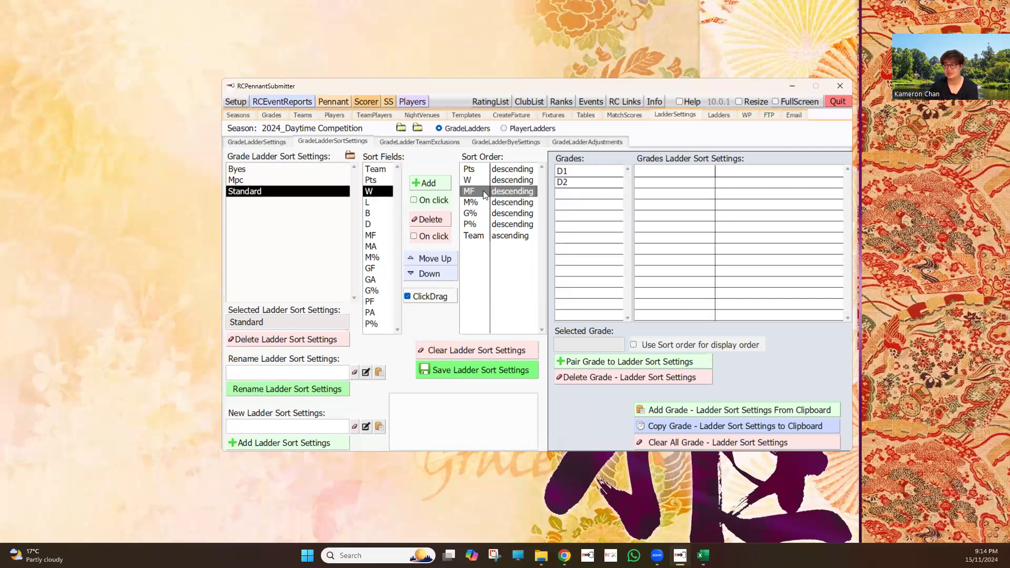
{"action": "left_click", "coordinate": [430, 219]}
{"action": "left_click", "coordinate": [485, 193]}
{"action": "left_click", "coordinate": [479, 206]}
{"action": "left_click", "coordinate": [480, 214]}
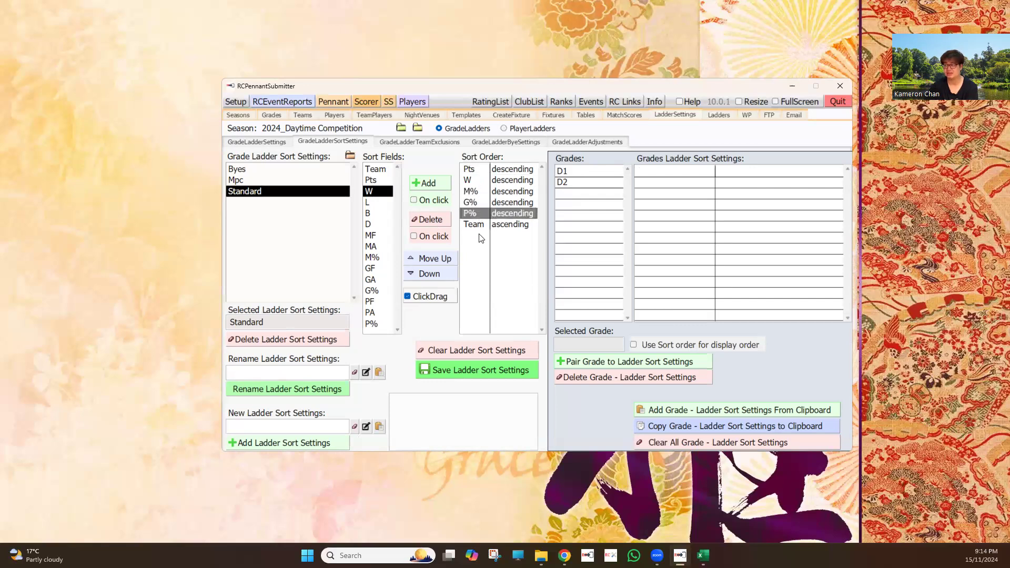
{"action": "left_click", "coordinate": [480, 225]}
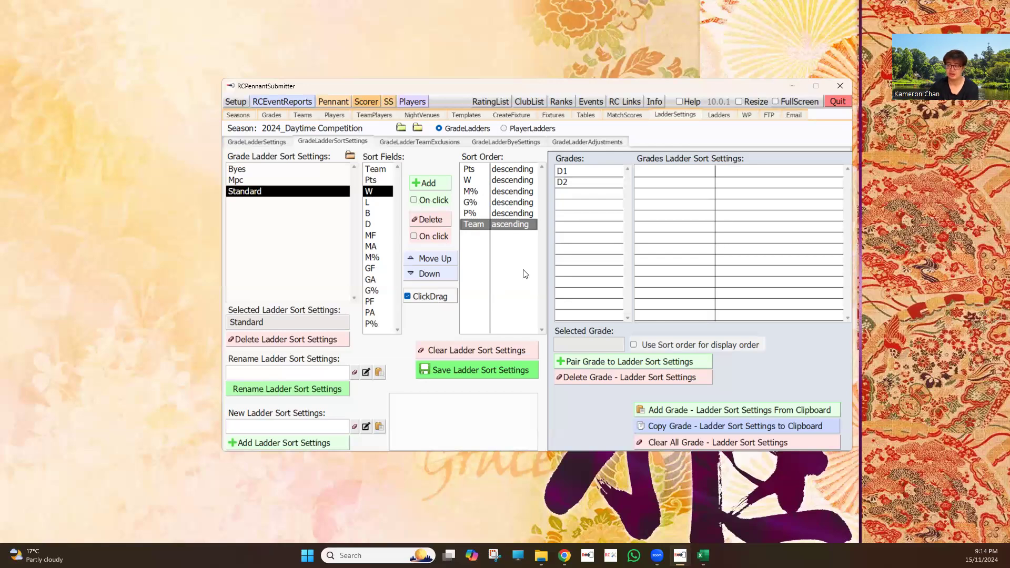
{"action": "left_click", "coordinate": [443, 219]}
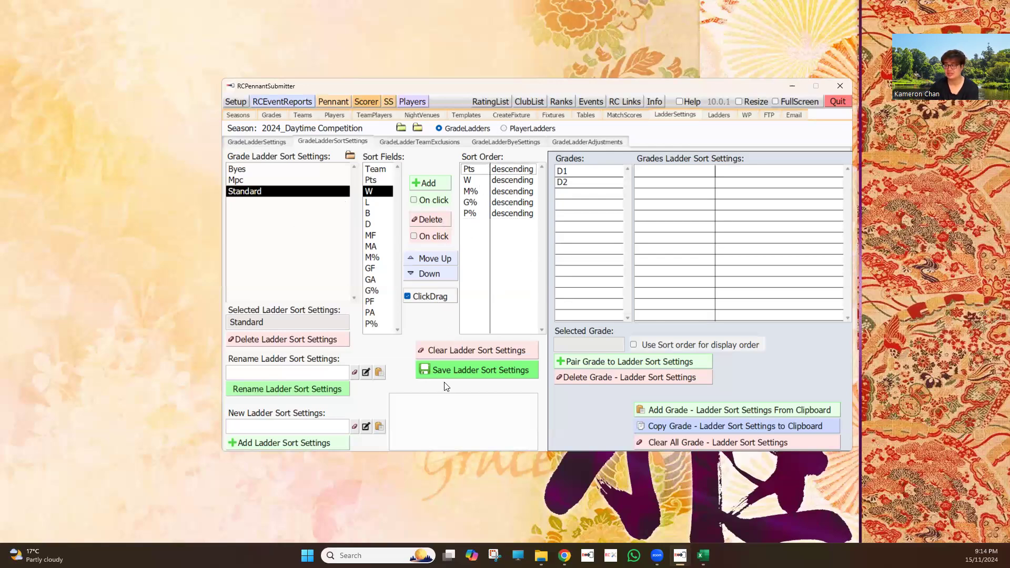
Add the edited sort order as new ladder sort settings named Dandenong
{"action": "left_click", "coordinate": [283, 423]}
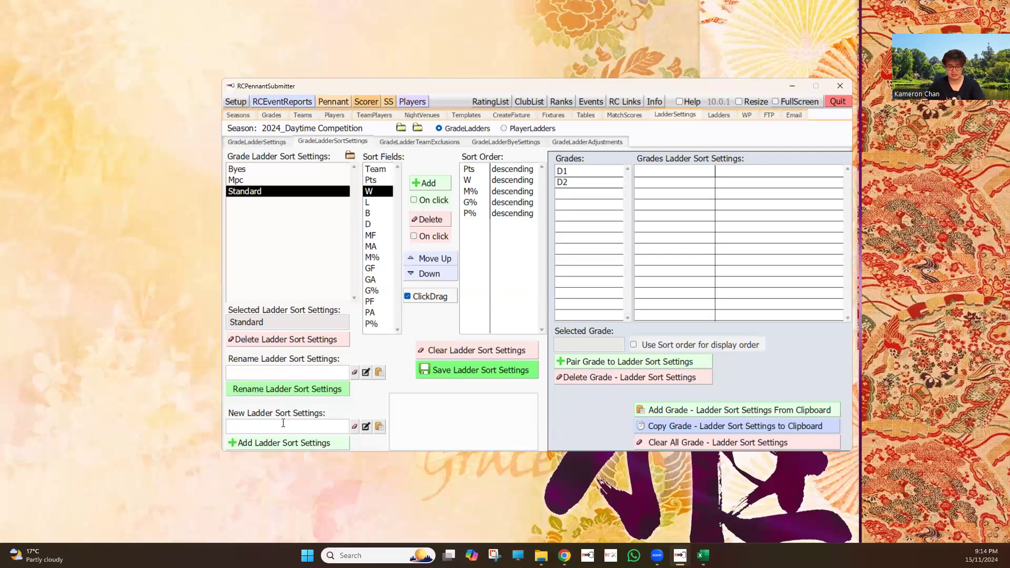
{"action": "type", "text": "Dandenong"}
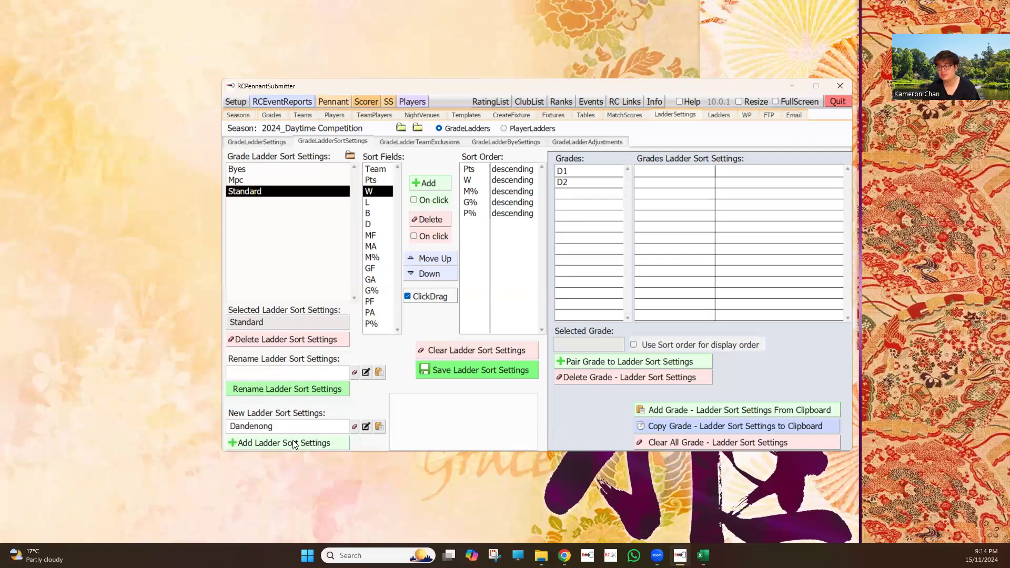
{"action": "left_click", "coordinate": [294, 443]}
Pair grades D1 and D2 with the Dandenong sort settings and use the sort order as the display order
{"action": "left_click", "coordinate": [260, 181]}
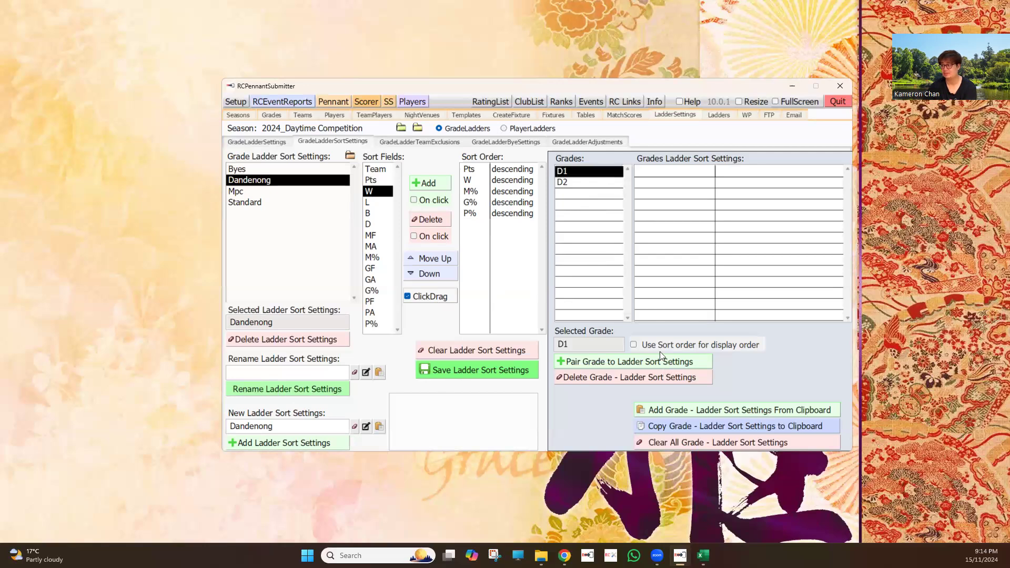
{"action": "left_click", "coordinate": [573, 183]}
{"action": "left_click", "coordinate": [637, 361]}
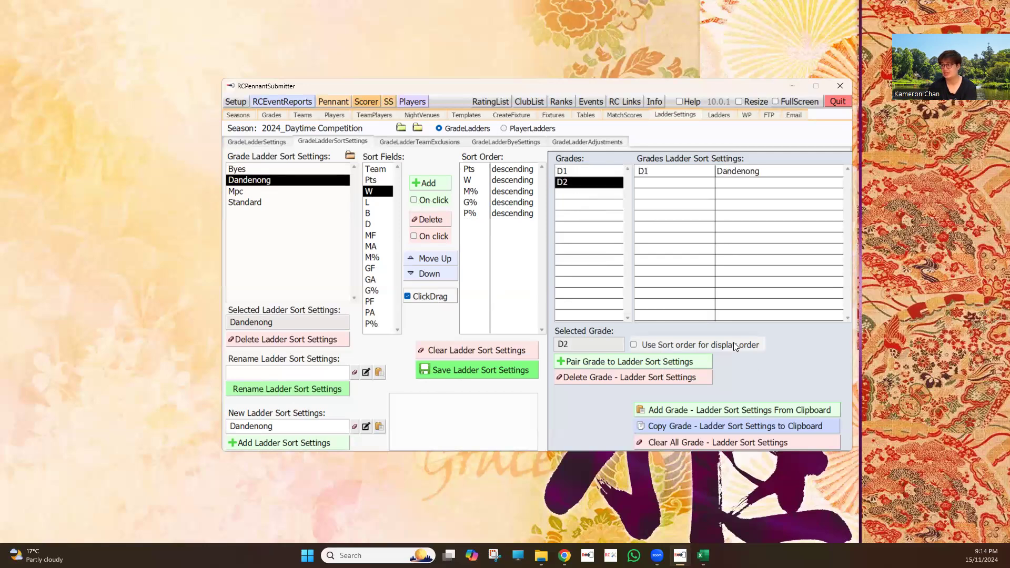
{"action": "left_click", "coordinate": [755, 348]}
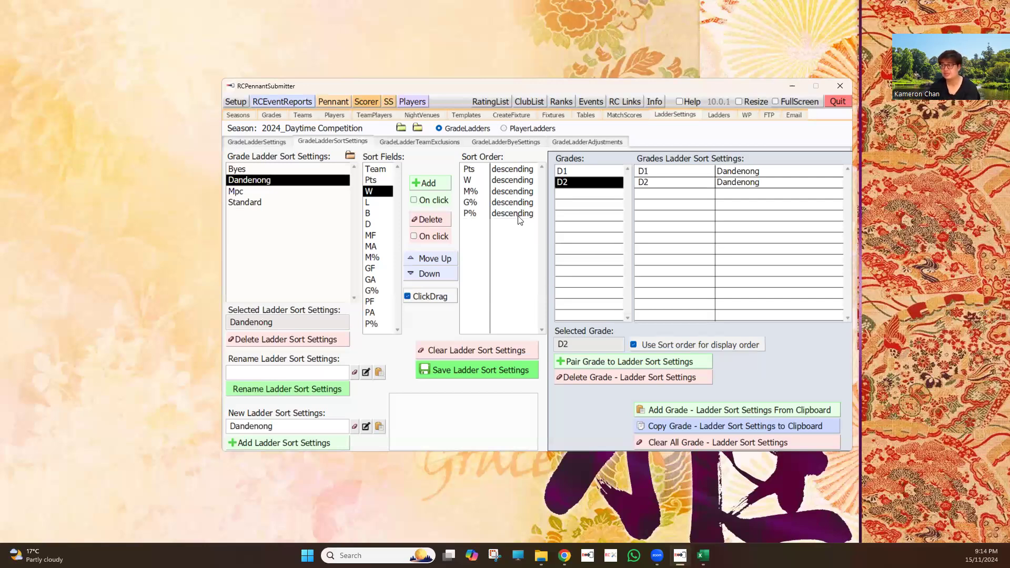
View the grade ladder team exclusions and the grade ladder bye settings
{"action": "left_click", "coordinate": [438, 144]}
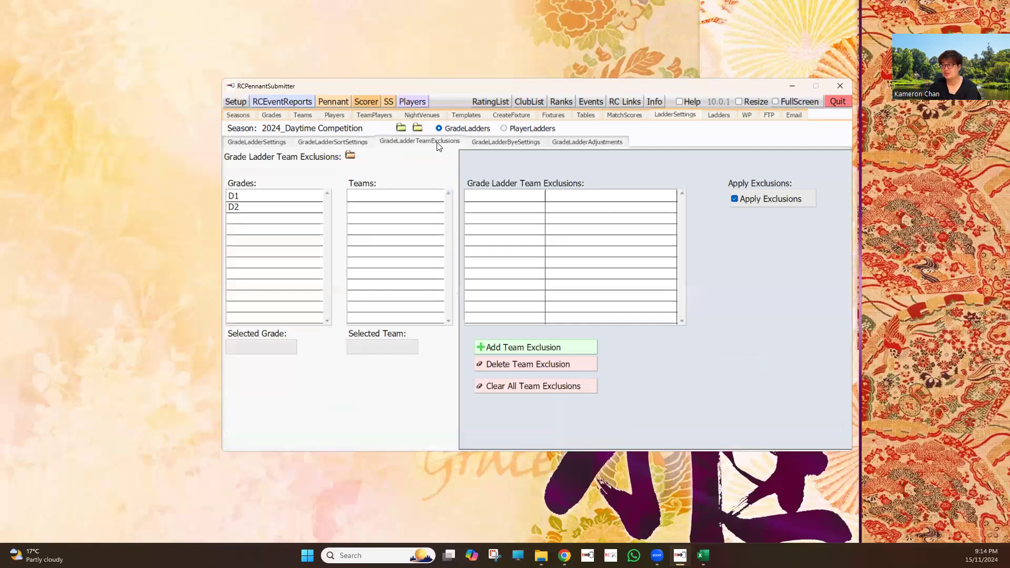
{"action": "left_click", "coordinate": [504, 145]}
In the player ladders, set and save the Wins settings as Match Win 1, with Match Loss, Game Win and Game Loss all 0
{"action": "left_click", "coordinate": [570, 144]}
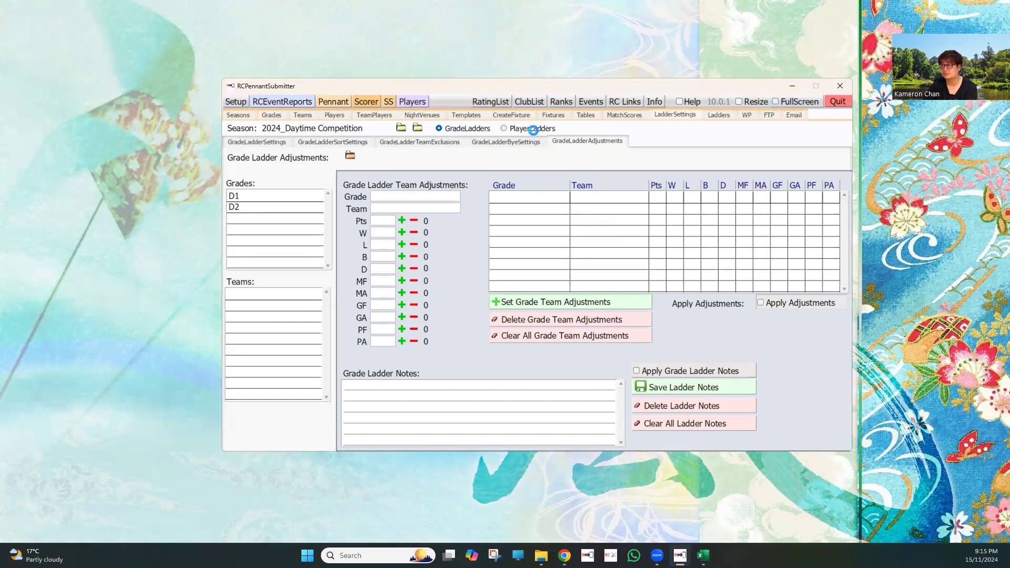
{"action": "left_click", "coordinate": [533, 129]}
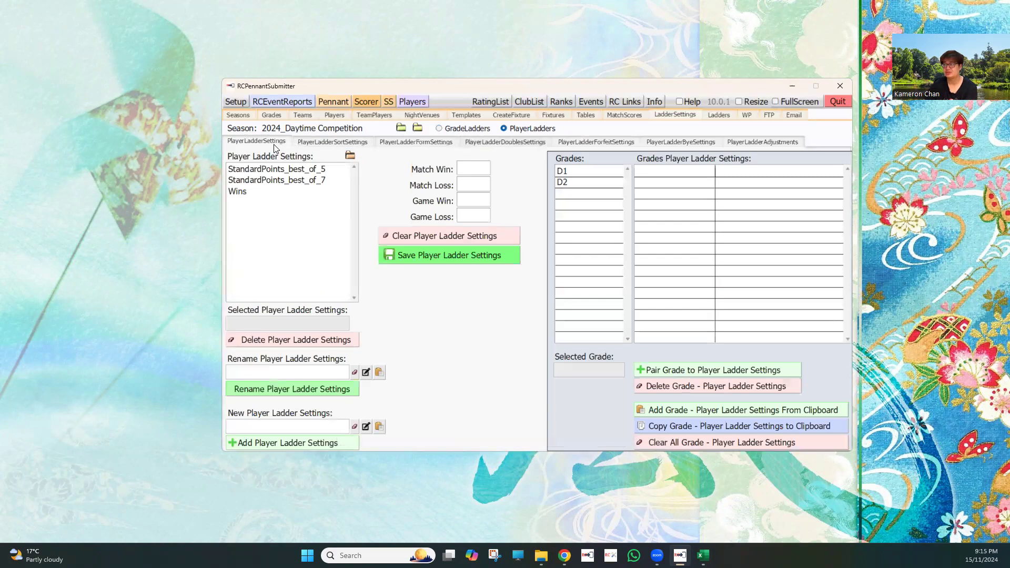
{"action": "left_click", "coordinate": [238, 192]}
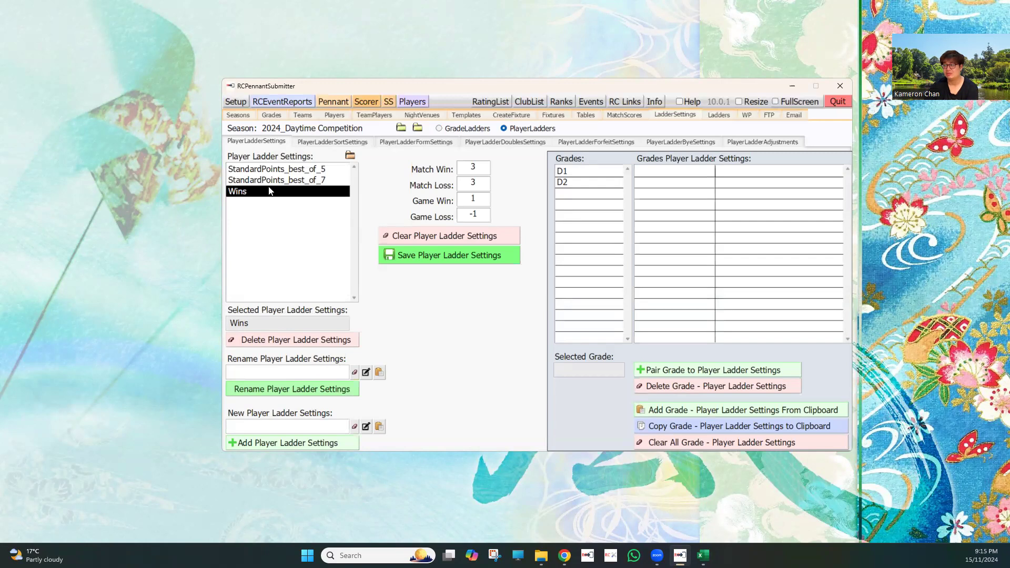
{"action": "double_click", "coordinate": [464, 200]}
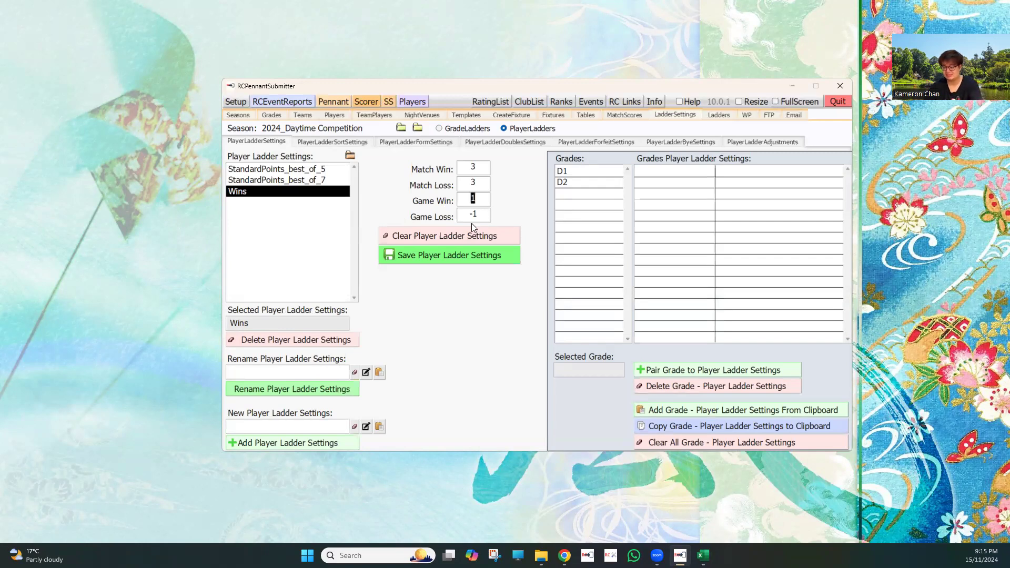
{"action": "type", "text": "0"}
{"action": "key", "text": "Tab"}
{"action": "type", "text": "0"}
{"action": "left_click_drag", "start_coordinate": [484, 181], "coordinate": [459, 170]}
{"action": "type", "text": "0"}
{"action": "type", "text": "1"}
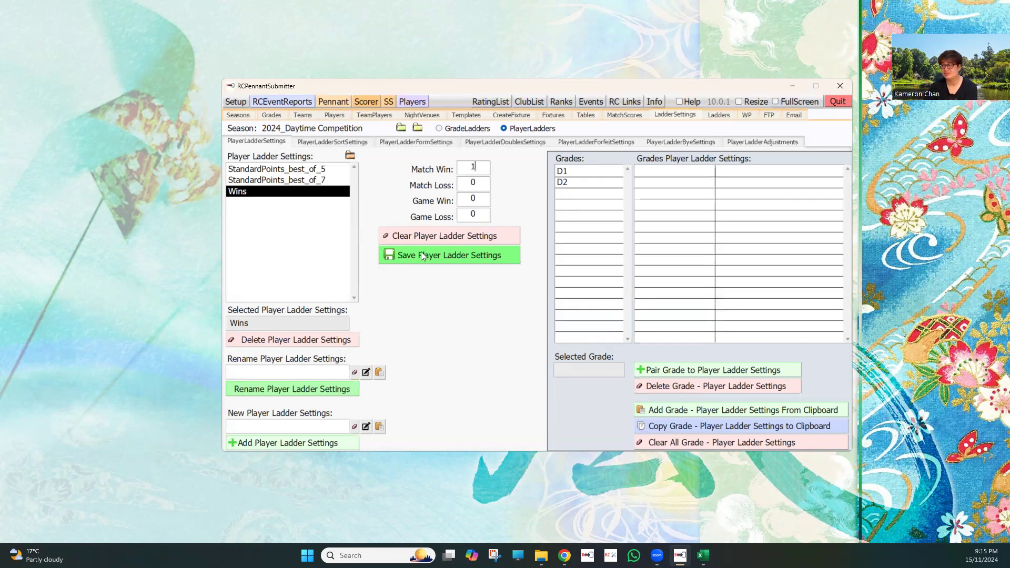
Pair grades D1 and D2 with the Wins player ladder settings
{"action": "left_click", "coordinate": [246, 195]}
{"action": "left_click", "coordinate": [571, 176]}
{"action": "left_click", "coordinate": [718, 372]}
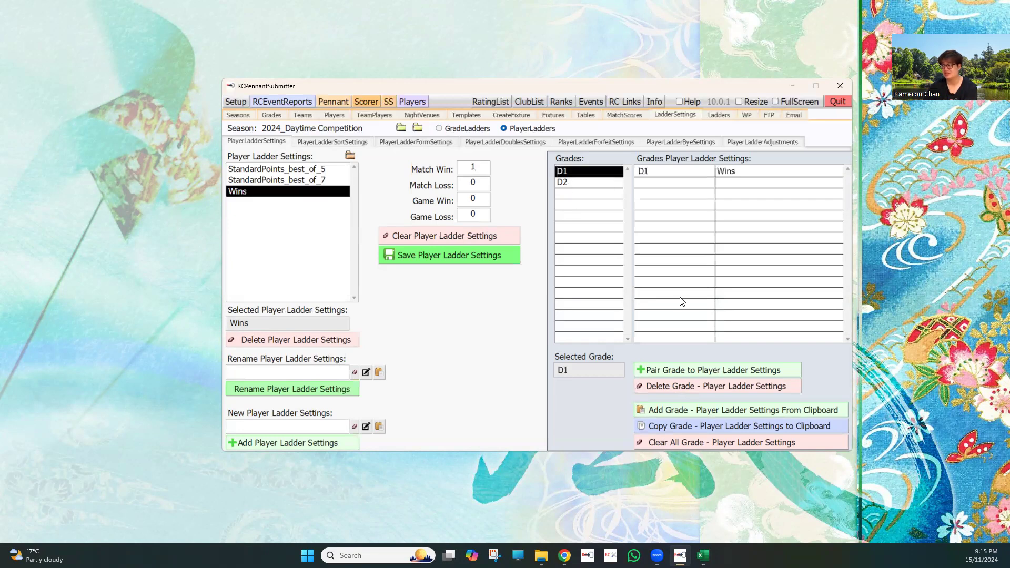
{"action": "left_click", "coordinate": [571, 183]}
{"action": "left_click", "coordinate": [718, 372]}
Compare the sort orders of the player ladder sort settings, especially Croydon and Standard
{"action": "left_click", "coordinate": [328, 143]}
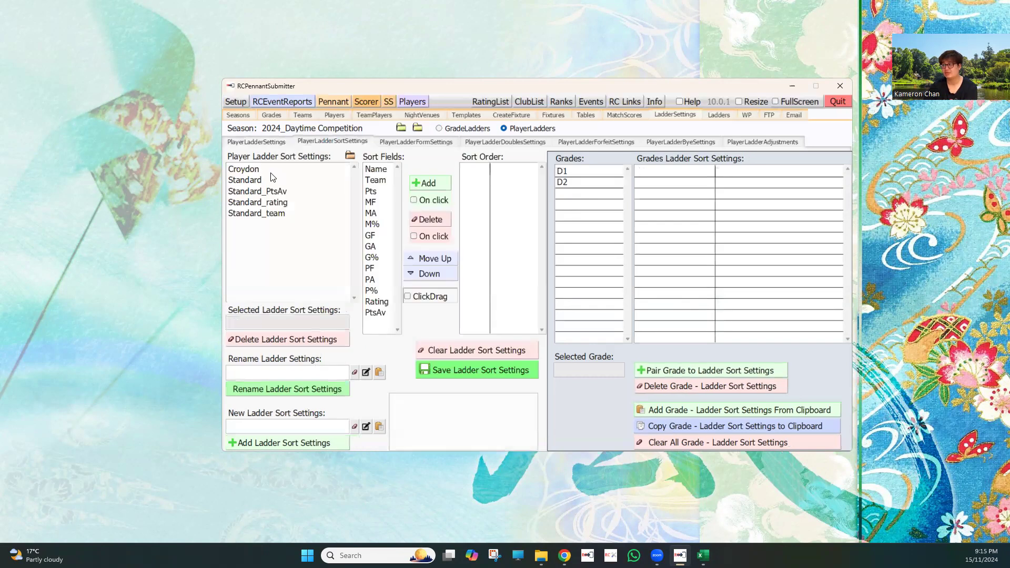
{"action": "left_click", "coordinate": [271, 173]}
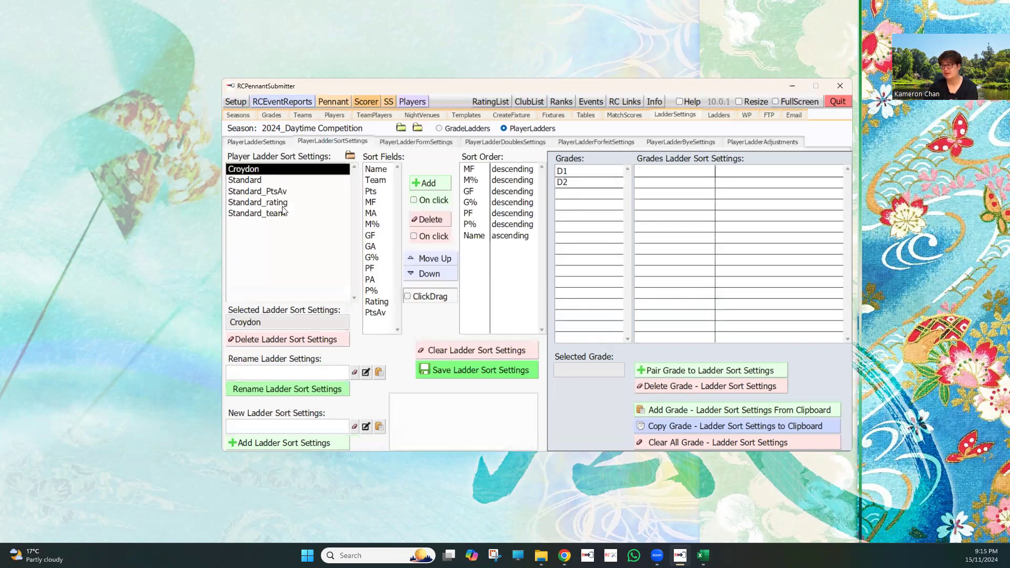
{"action": "left_click", "coordinate": [256, 182]}
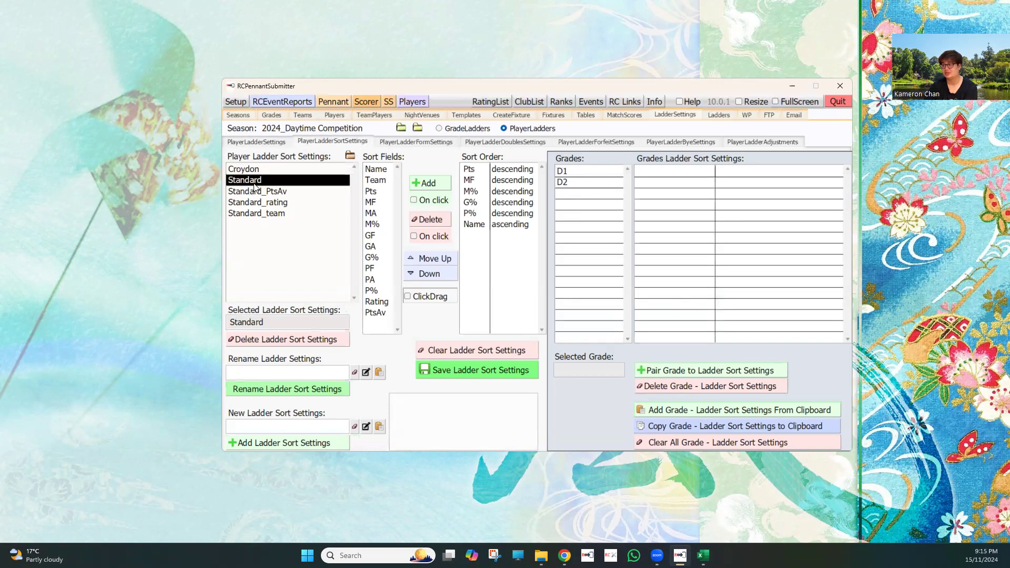
{"action": "left_click", "coordinate": [256, 171]}
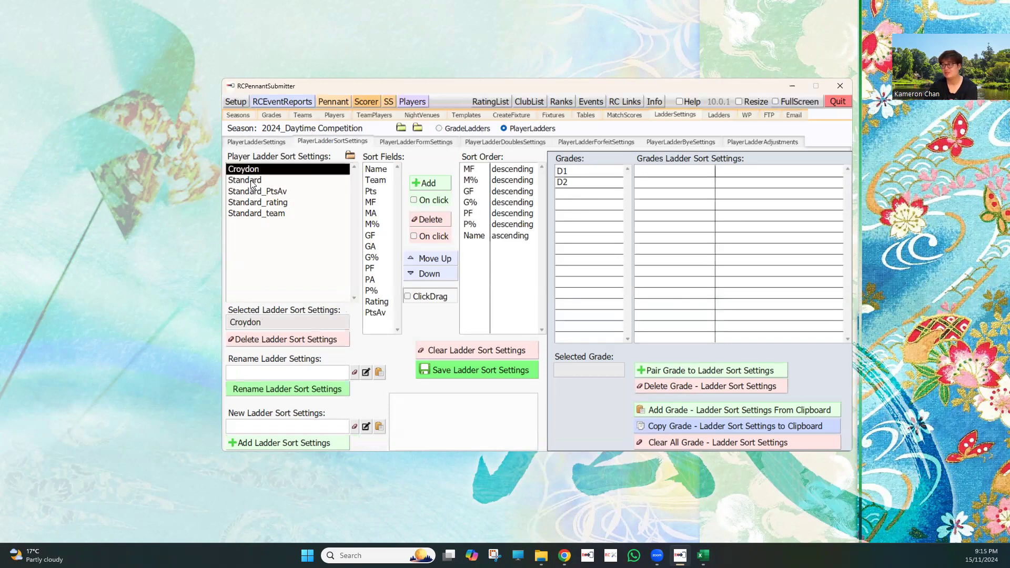
{"action": "left_click", "coordinate": [256, 181]}
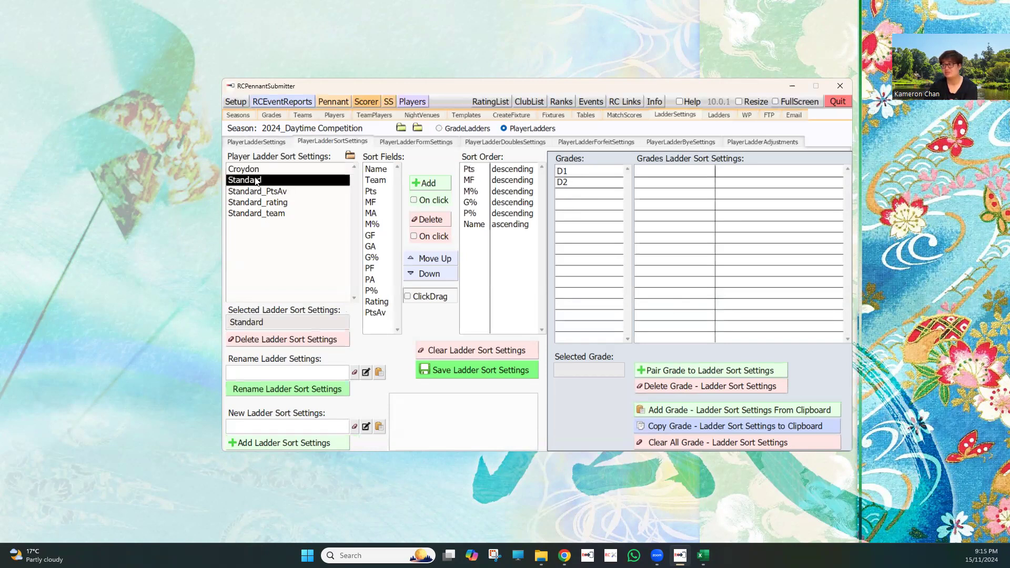
{"action": "left_click", "coordinate": [258, 172]}
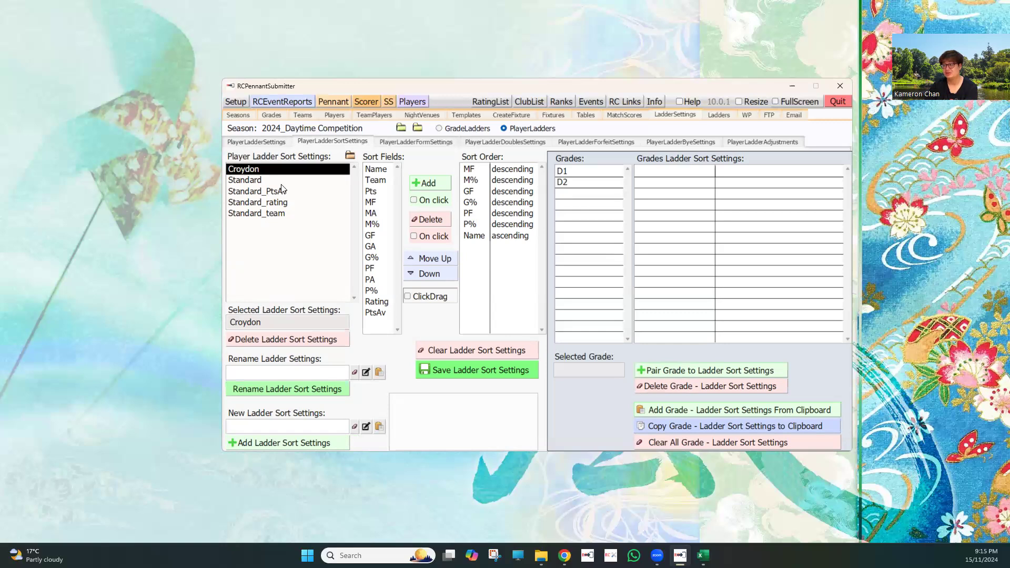
{"action": "key", "text": "Down"}
{"action": "left_click", "coordinate": [282, 213]}
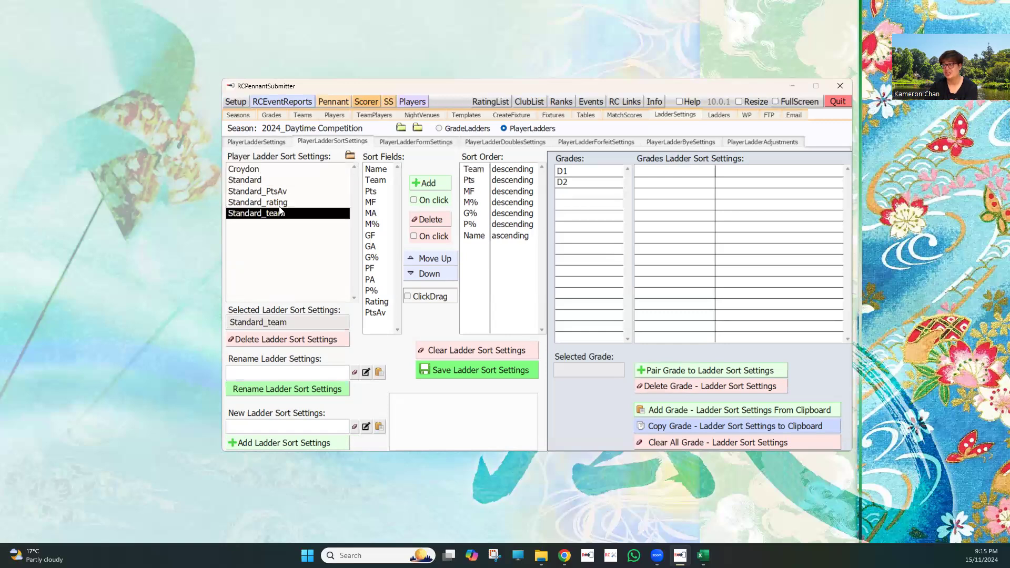
{"action": "left_click", "coordinate": [287, 203]}
{"action": "left_click", "coordinate": [285, 193]}
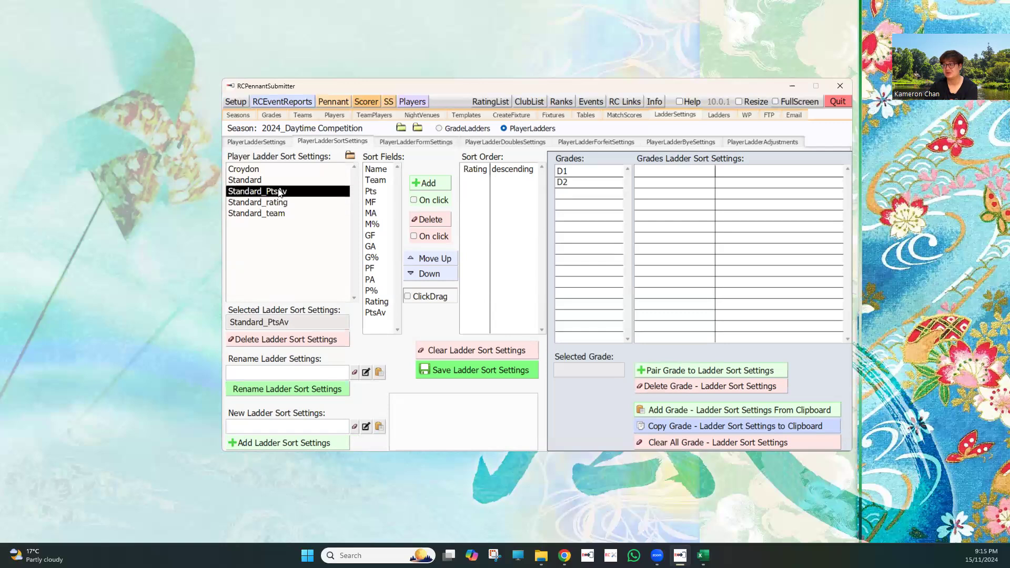
{"action": "left_click", "coordinate": [260, 182]}
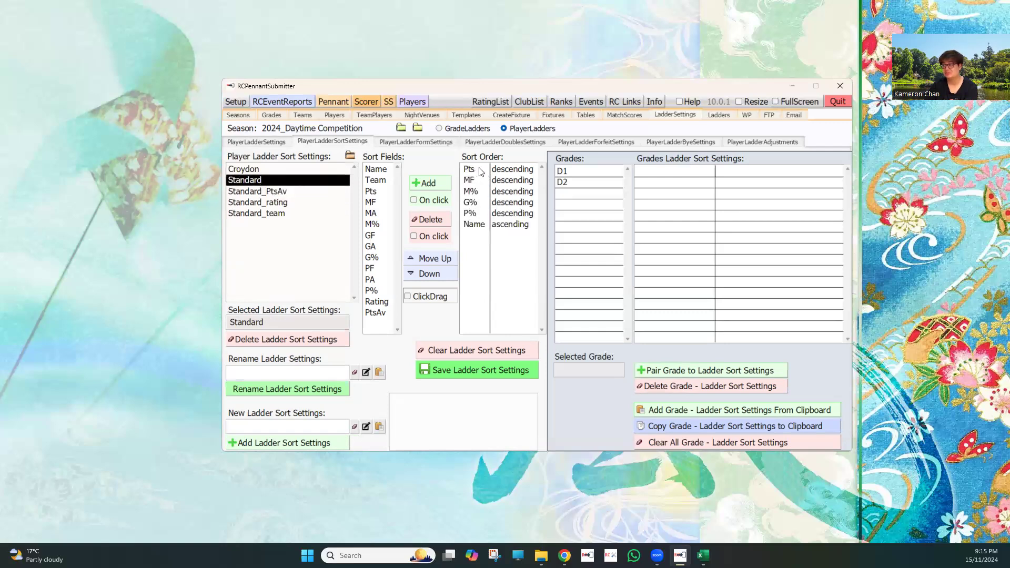
{"action": "left_click", "coordinate": [312, 172]}
{"action": "left_click", "coordinate": [311, 180]}
{"action": "left_click", "coordinate": [311, 171]}
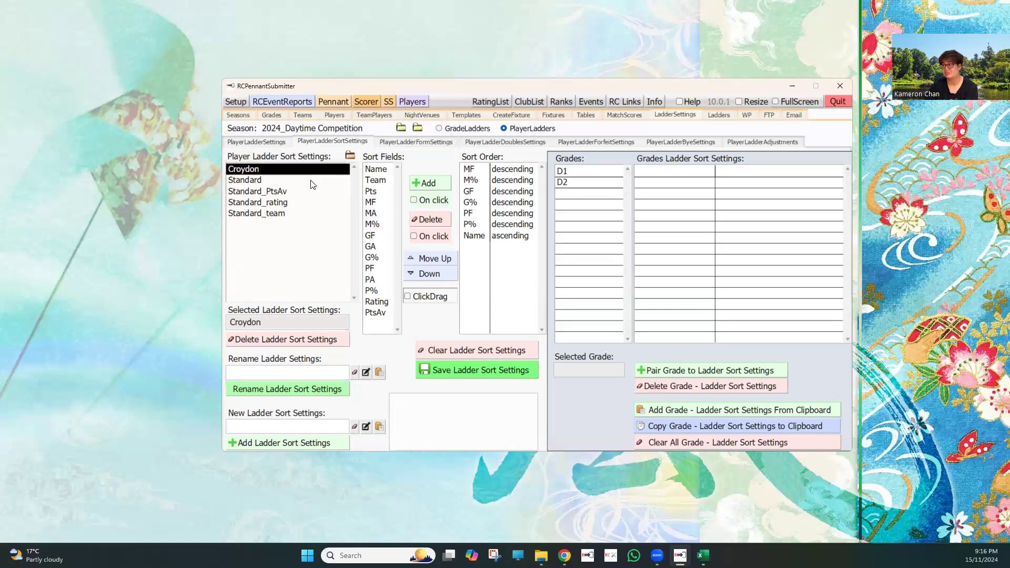
{"action": "left_click", "coordinate": [312, 181]}
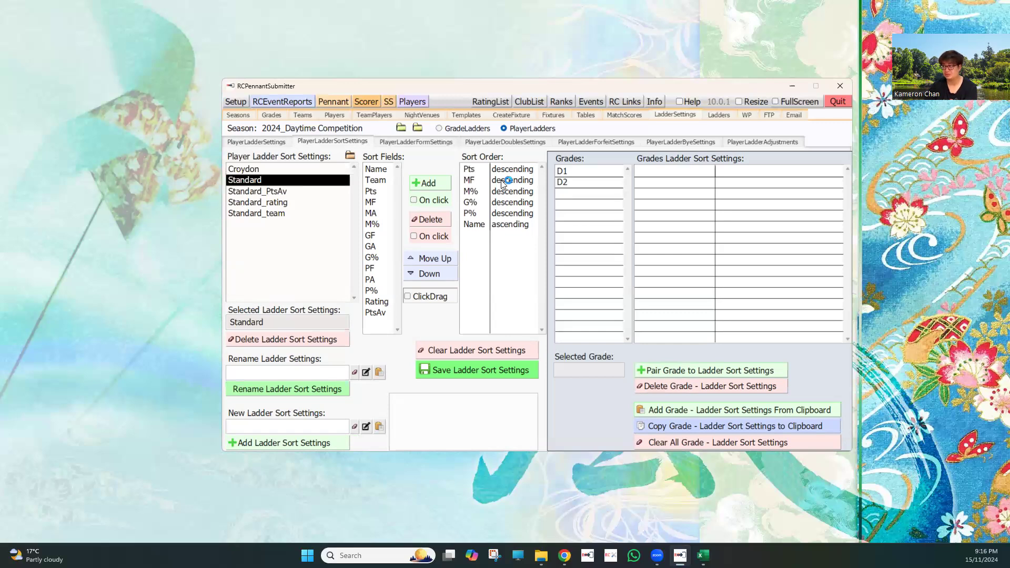
{"action": "left_click", "coordinate": [283, 170]}
Pair grades D1 and D2 with the Standard player ladder sort settings
{"action": "left_click", "coordinate": [282, 180]}
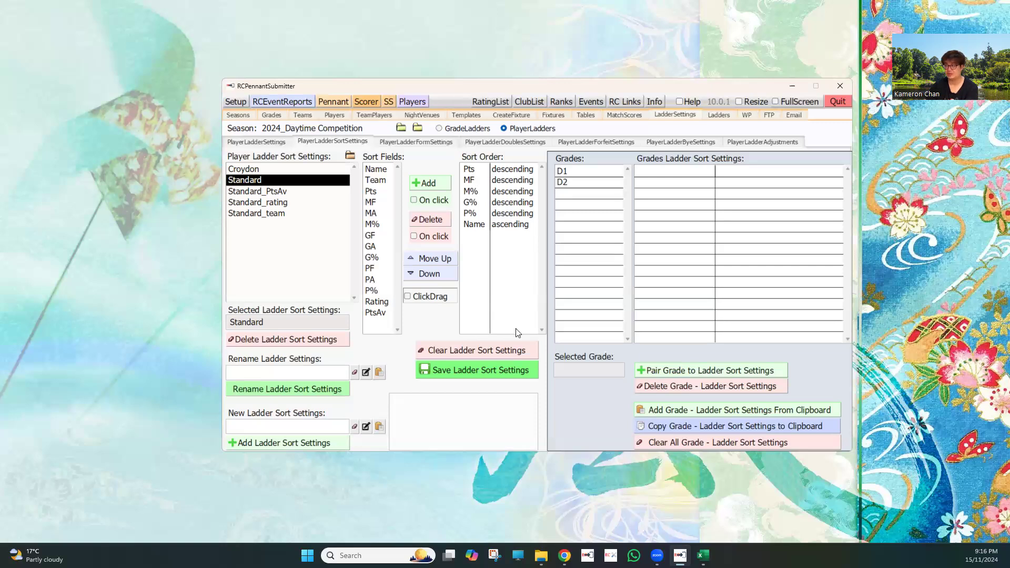
{"action": "left_click", "coordinate": [567, 172]}
{"action": "left_click", "coordinate": [572, 184]}
{"action": "left_click", "coordinate": [713, 371]}
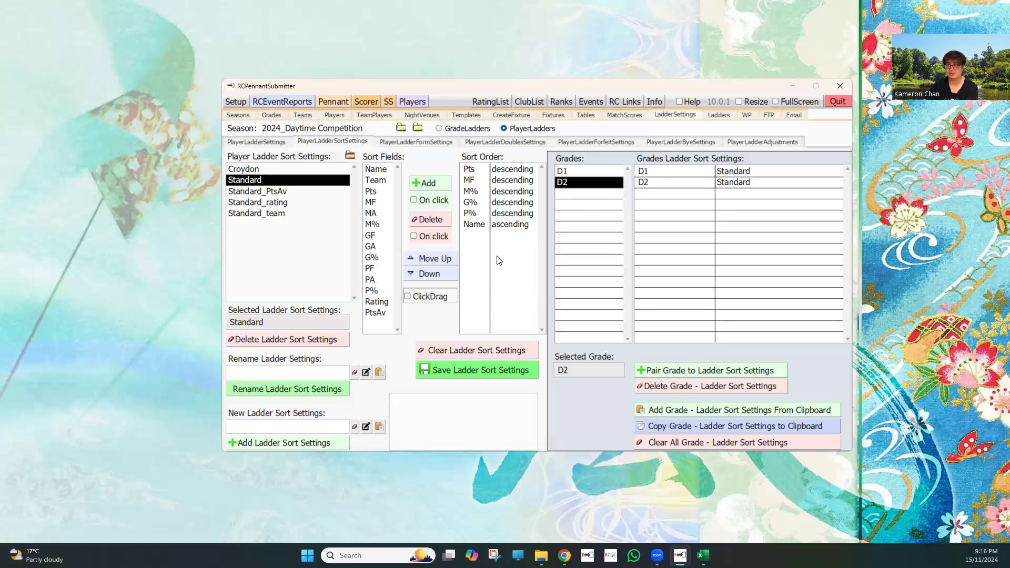
Examine the player ladder form settings, checking the recent number choices and the Standard, Numbers_5 and WL_3 presets
{"action": "left_click", "coordinate": [424, 143]}
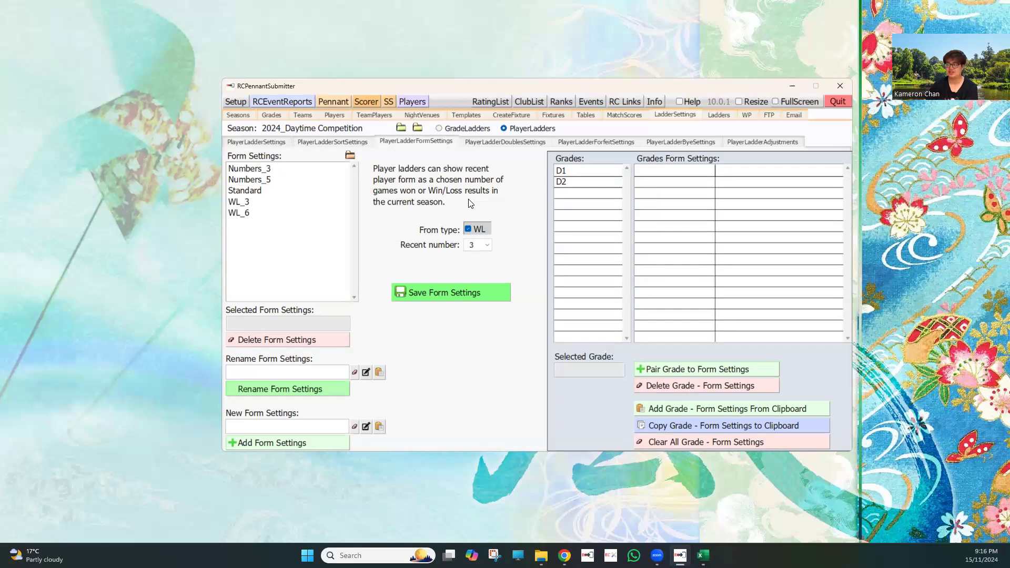
{"action": "left_click", "coordinate": [492, 247]}
{"action": "left_click", "coordinate": [485, 245]}
{"action": "left_click", "coordinate": [493, 248]}
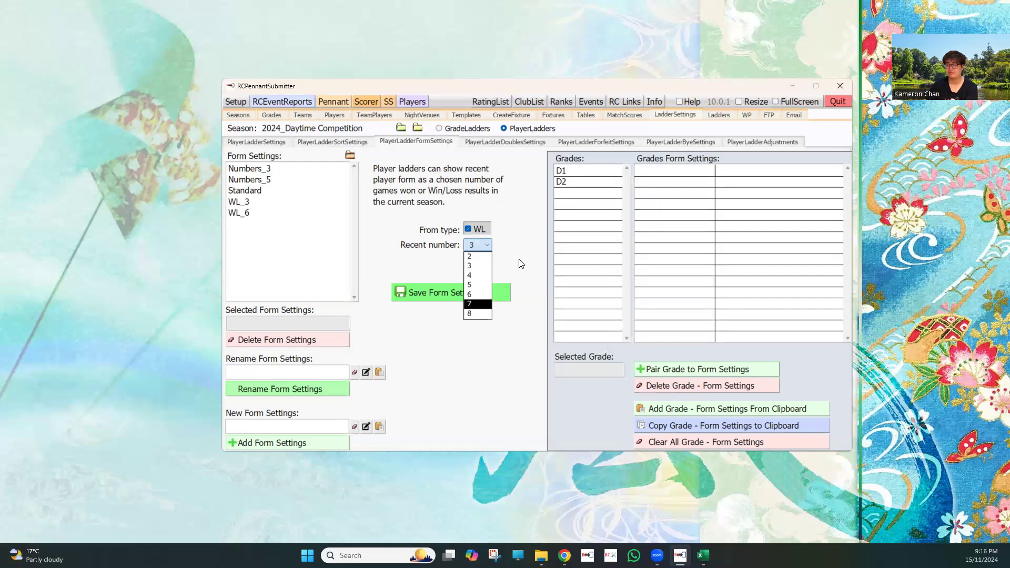
{"action": "left_click", "coordinate": [483, 229]}
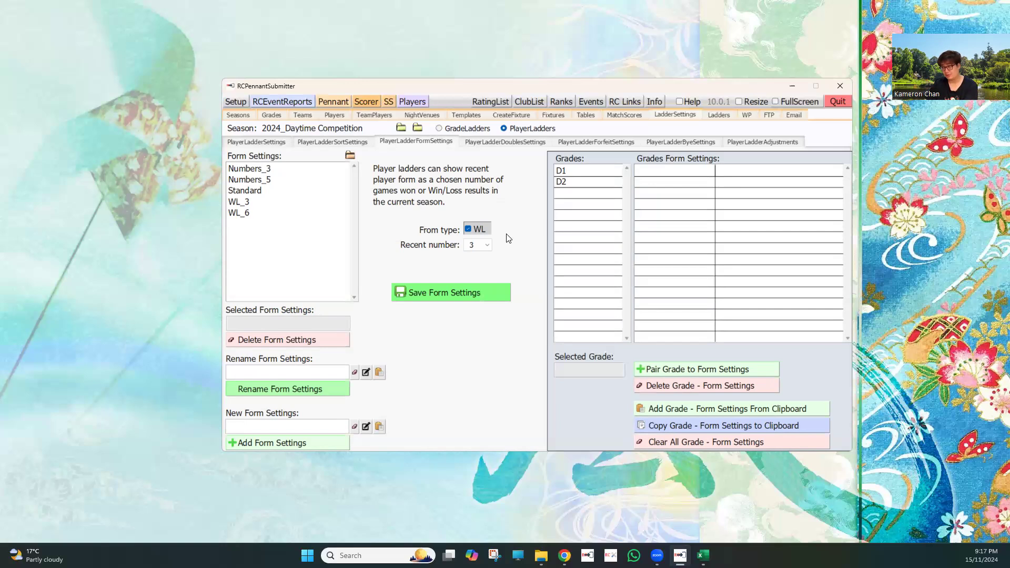
{"action": "left_click", "coordinate": [251, 192]}
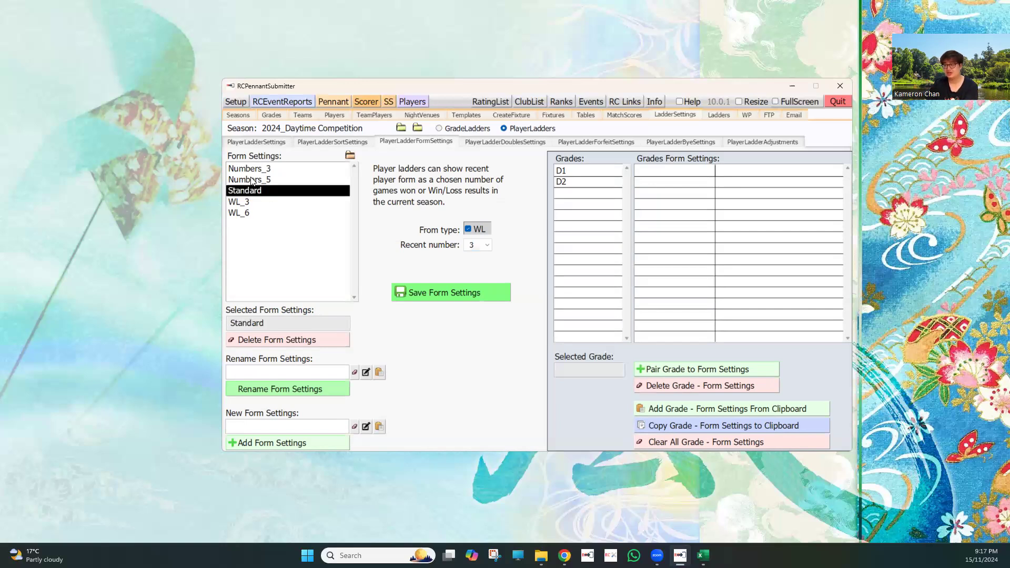
{"action": "key", "text": "Up"}
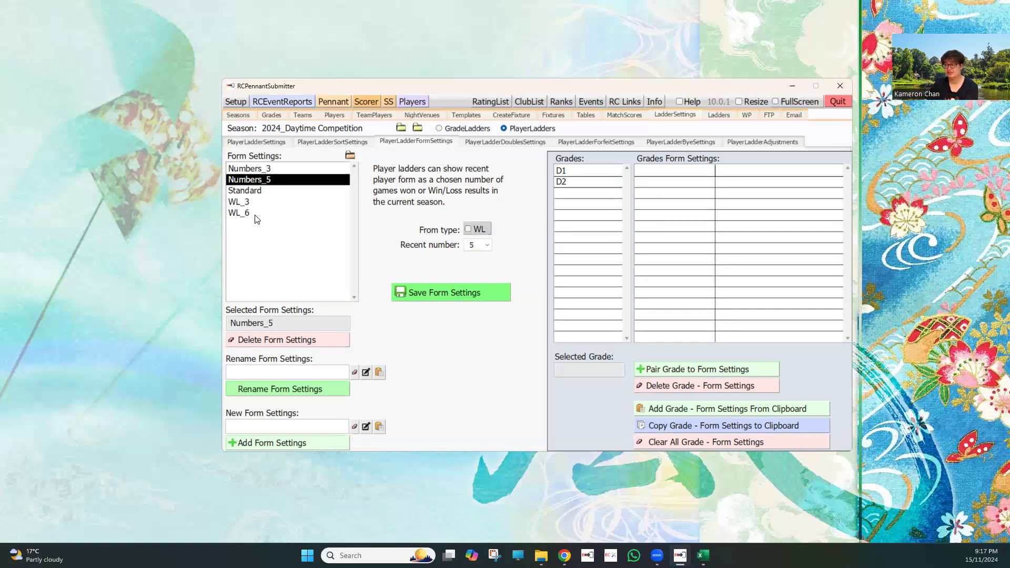
{"action": "key", "text": "Down"}
{"action": "key", "text": "Down"}
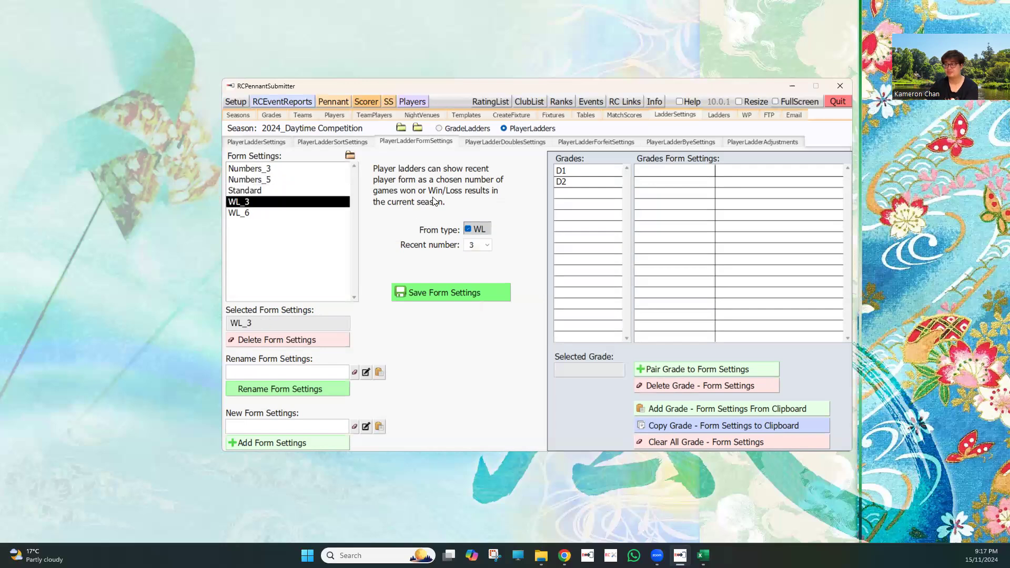
Pair grades D1 and D2 with the NoDoublesScores player ladder doubles settings
{"action": "left_click", "coordinate": [484, 137]}
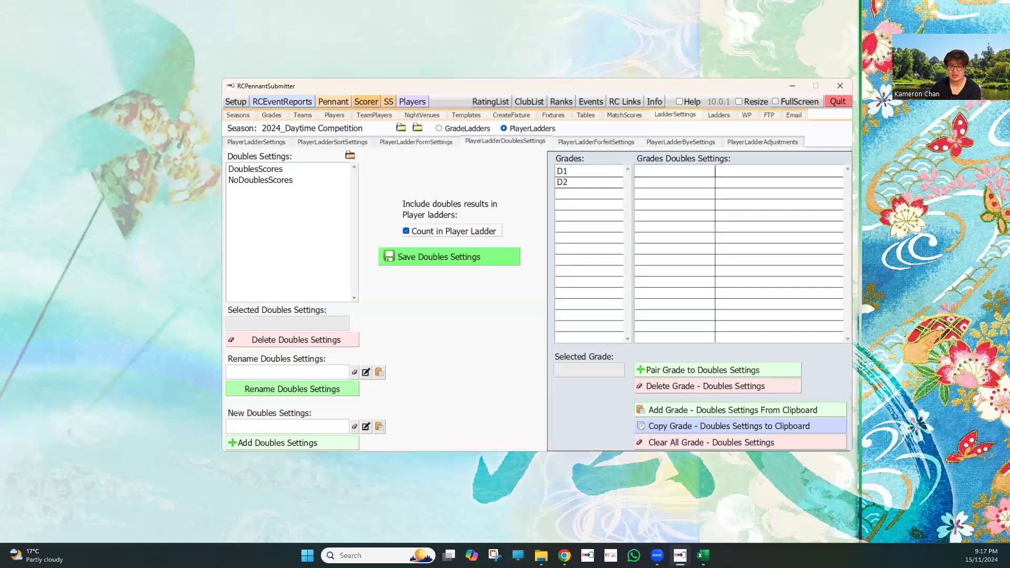
{"action": "left_click", "coordinate": [246, 181]}
{"action": "left_click", "coordinate": [590, 176]}
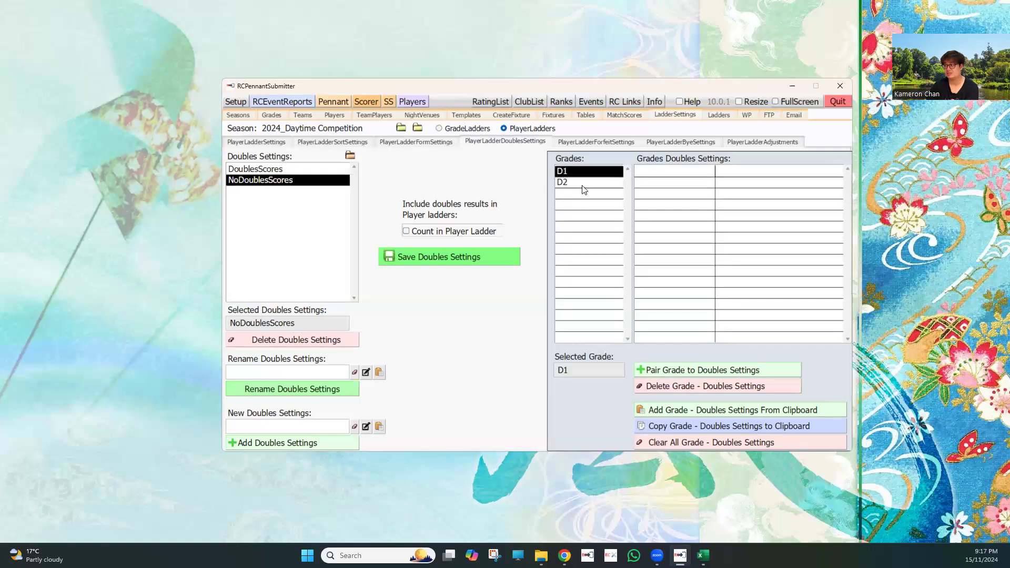
{"action": "left_click", "coordinate": [581, 180]}
{"action": "left_click", "coordinate": [714, 367]}
Pair grades D1 and D2 with the PlayerScores player ladder forfeit settings
{"action": "left_click", "coordinate": [585, 142]}
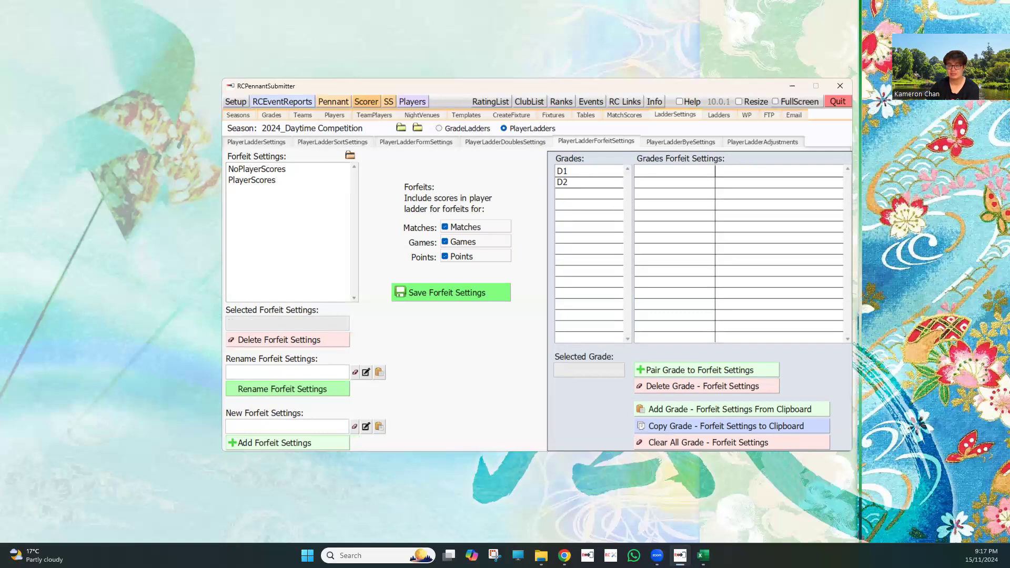
{"action": "left_click", "coordinate": [245, 180]}
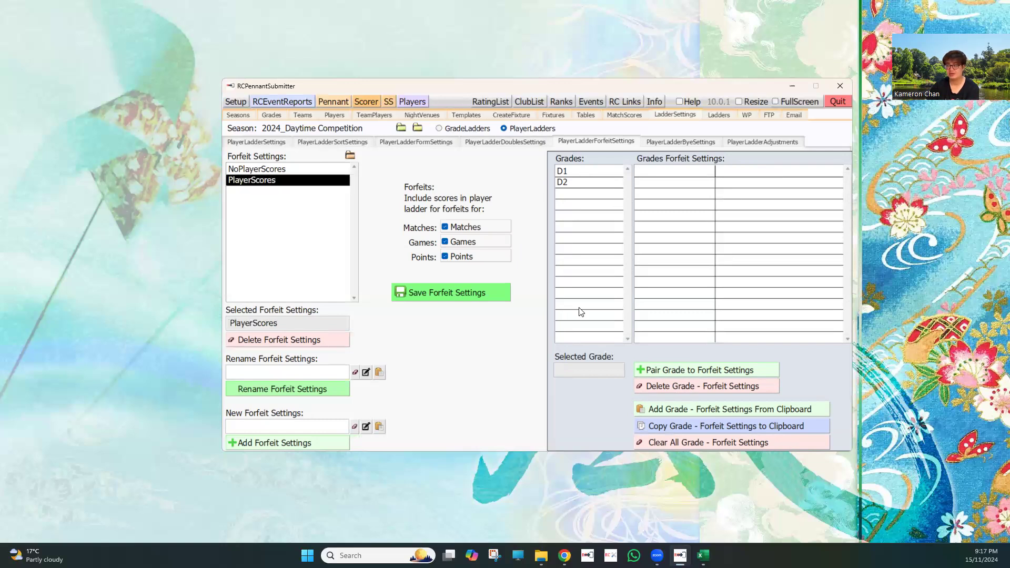
{"action": "left_click", "coordinate": [591, 171]}
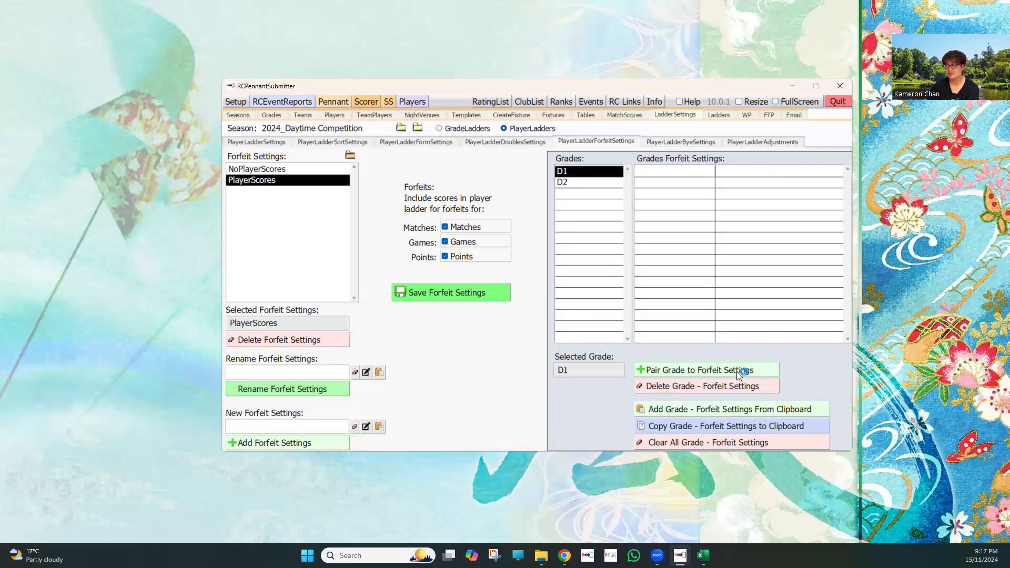
{"action": "left_click", "coordinate": [583, 182]}
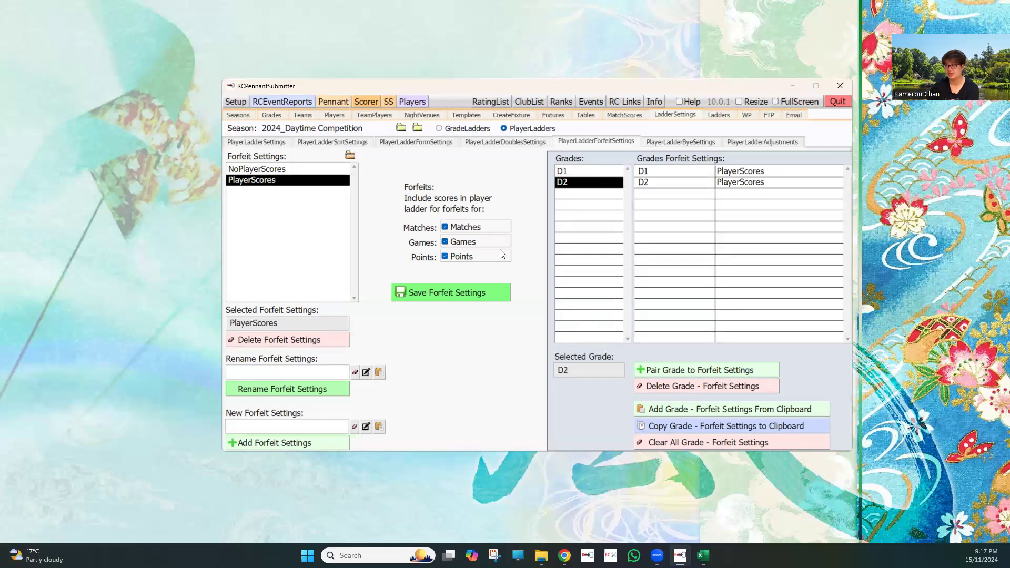
View the player ladder bye settings, player ladder adjustments and ladders, ending on the season's match scores
{"action": "left_click", "coordinate": [689, 142]}
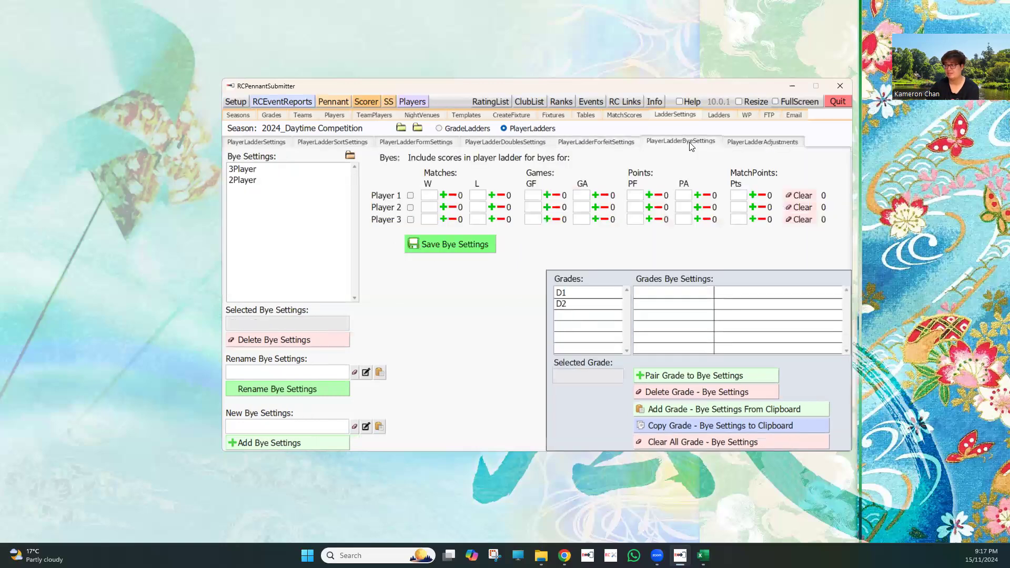
{"action": "left_click", "coordinate": [786, 143]}
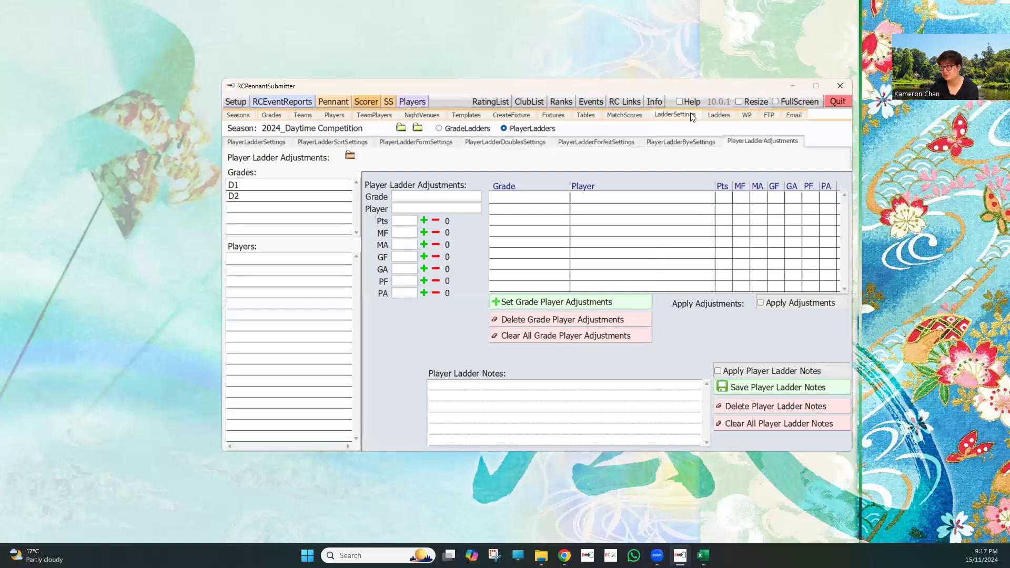
{"action": "left_click", "coordinate": [717, 114]}
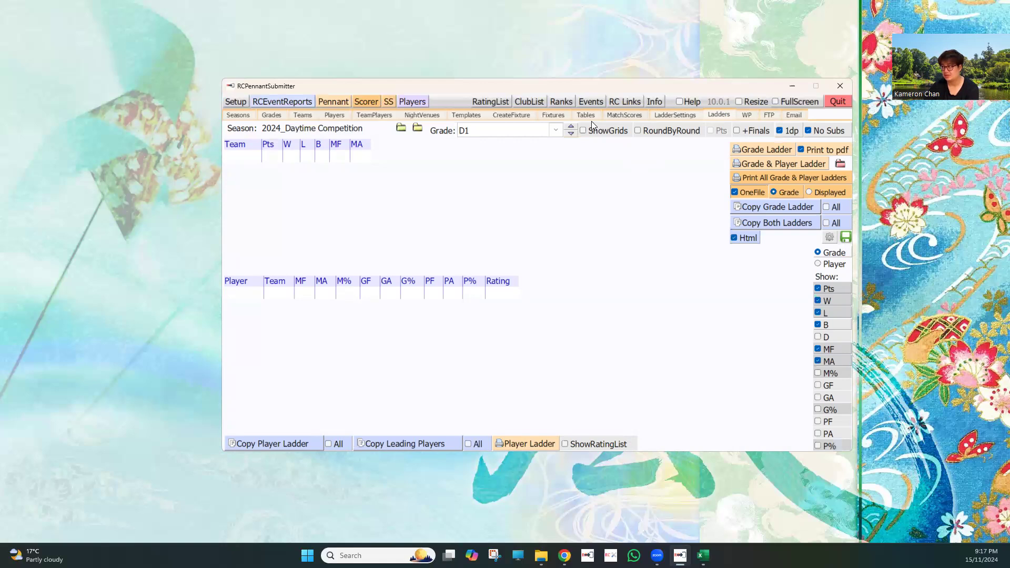
{"action": "left_click", "coordinate": [612, 116]}
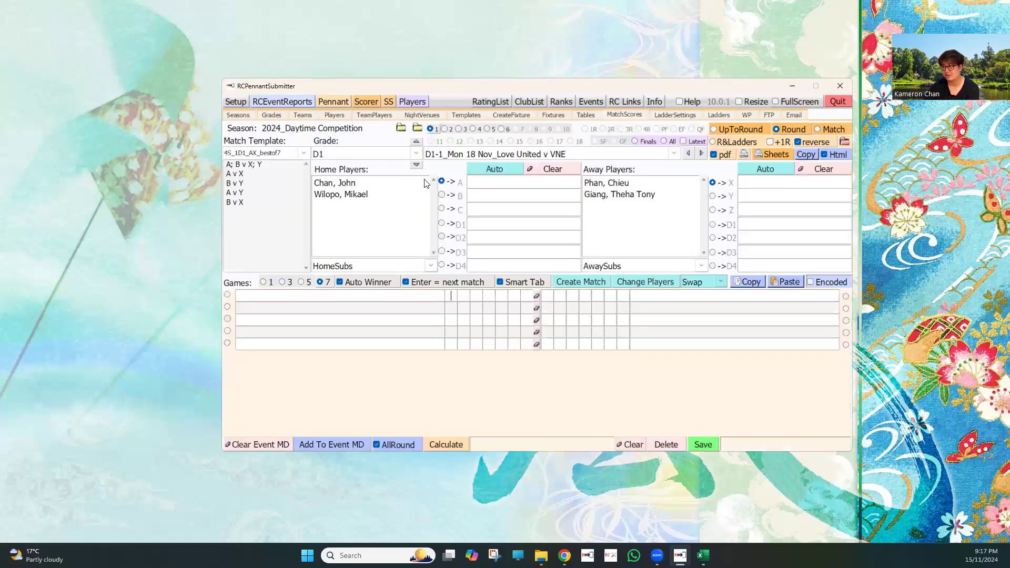
Assign both home players to A and B and both away players to X and Y, and create the Love United v VNE match
{"action": "double_click", "coordinate": [335, 183]}
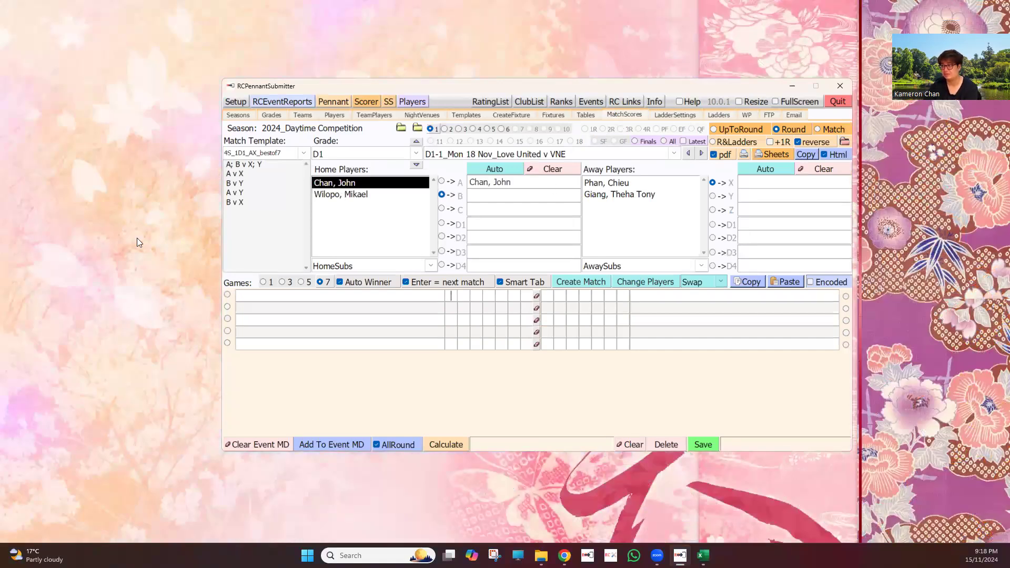
{"action": "double_click", "coordinate": [363, 195]}
{"action": "double_click", "coordinate": [363, 194]}
{"action": "left_click", "coordinate": [498, 209]}
{"action": "left_click", "coordinate": [604, 184]}
{"action": "left_click", "coordinate": [610, 192]}
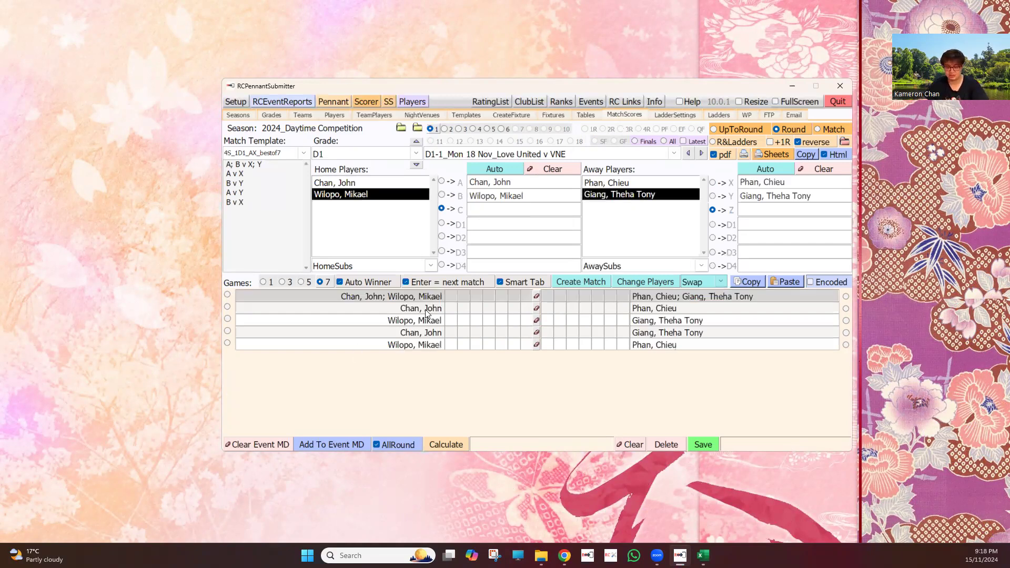
Save Love United v VNE with home losing scores of 9 in four games of all five rubbers, and view the D1 ladders
{"action": "type", "text": "9999999999"}
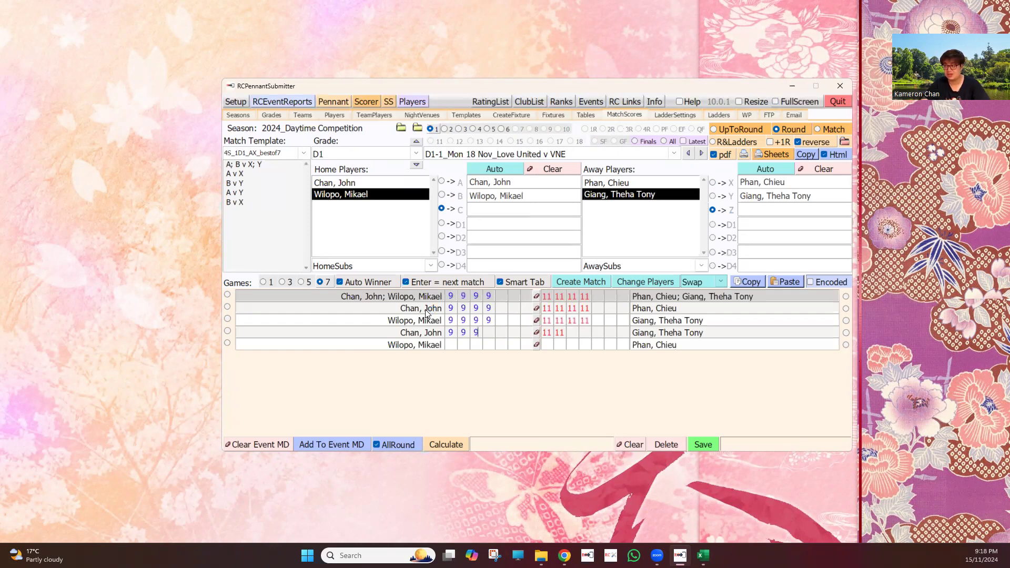
{"action": "type", "text": "9999999999"}
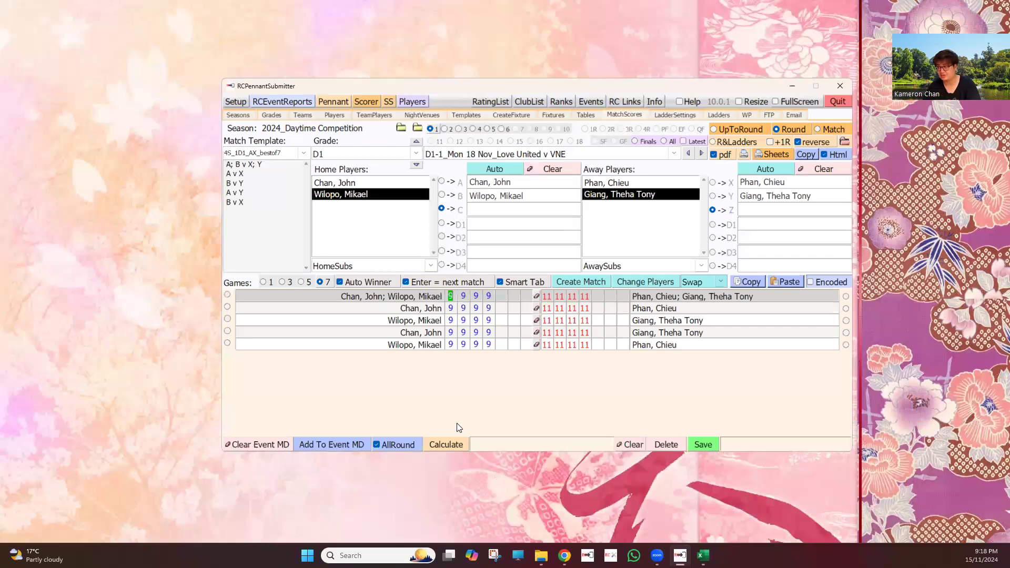
{"action": "left_click", "coordinate": [704, 445]}
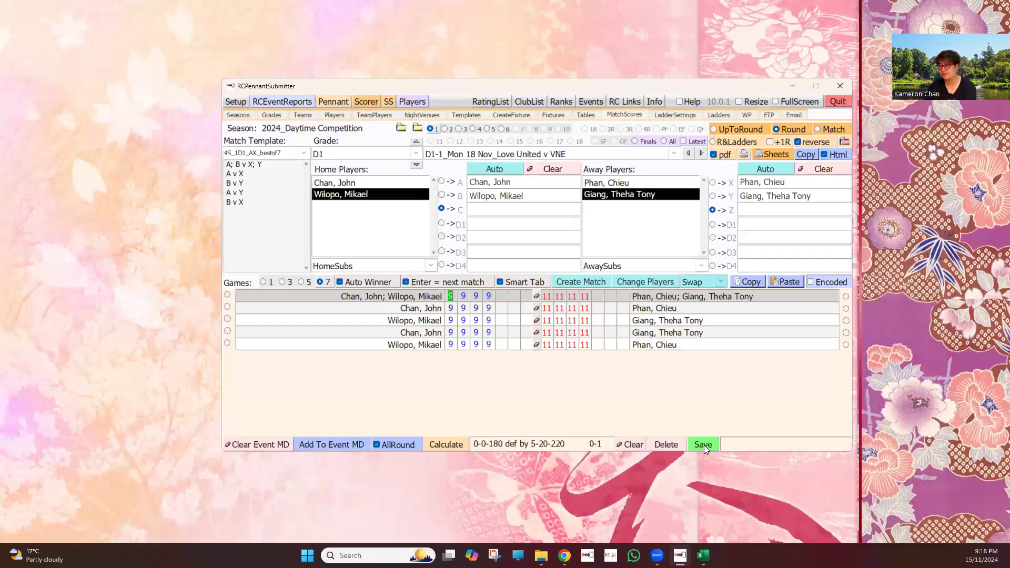
{"action": "left_click", "coordinate": [726, 114]}
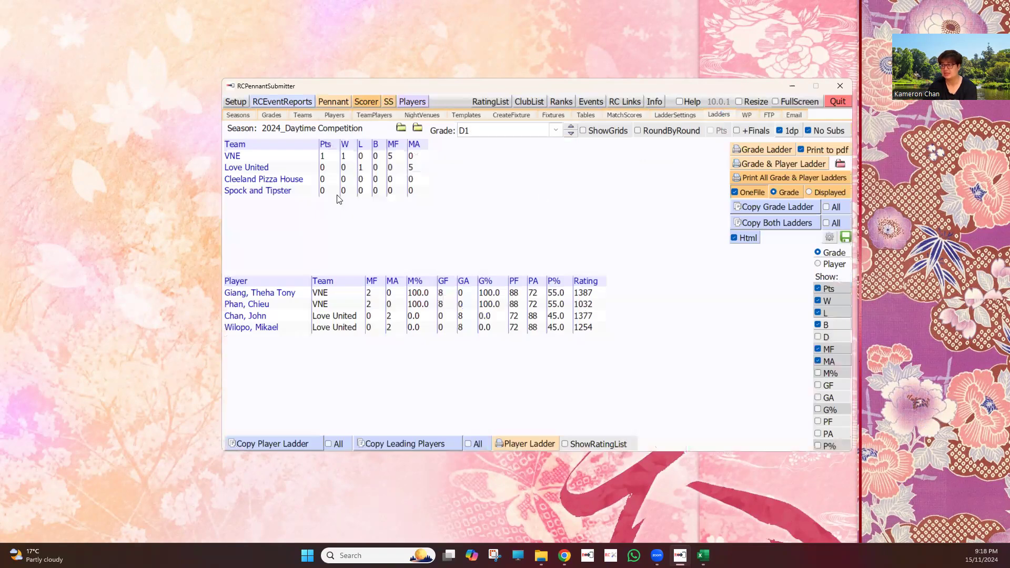
Set up the Cleeland Pizza House v Spock and Tipster match with both home players as A and B and both away players as X and Y
{"action": "left_click", "coordinate": [625, 116]}
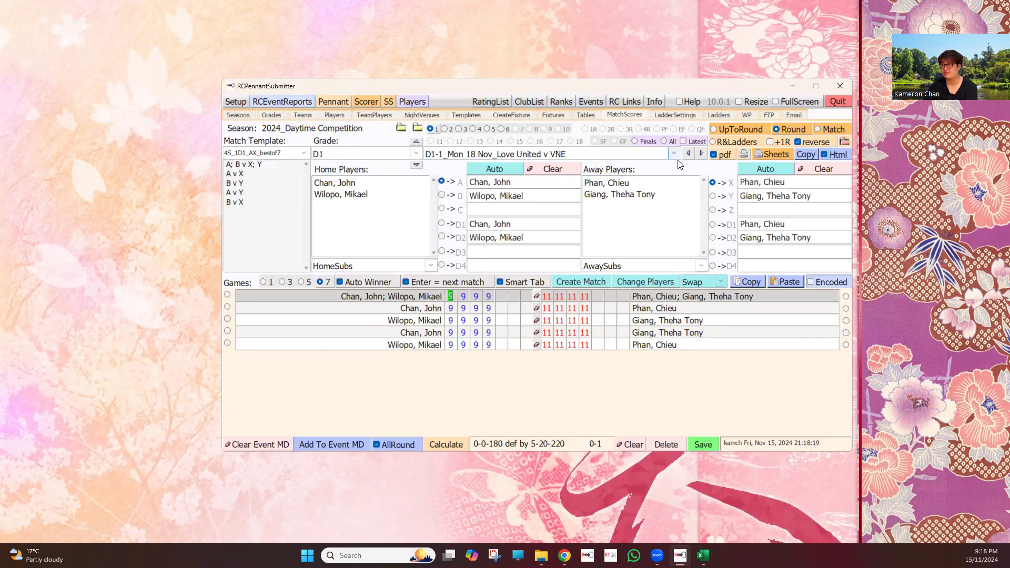
{"action": "left_click", "coordinate": [701, 155]}
{"action": "left_click", "coordinate": [362, 195]}
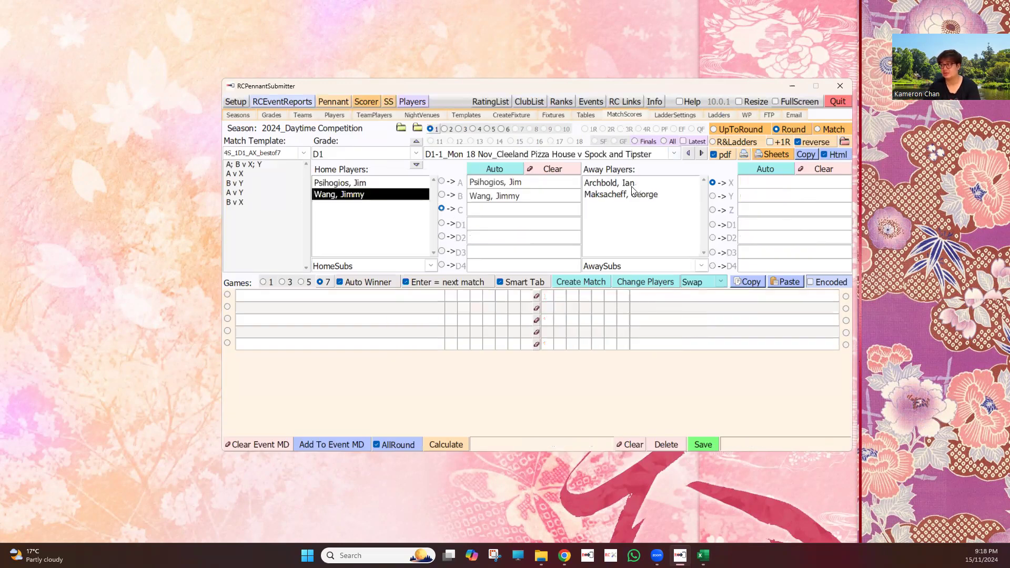
{"action": "left_click", "coordinate": [615, 184]}
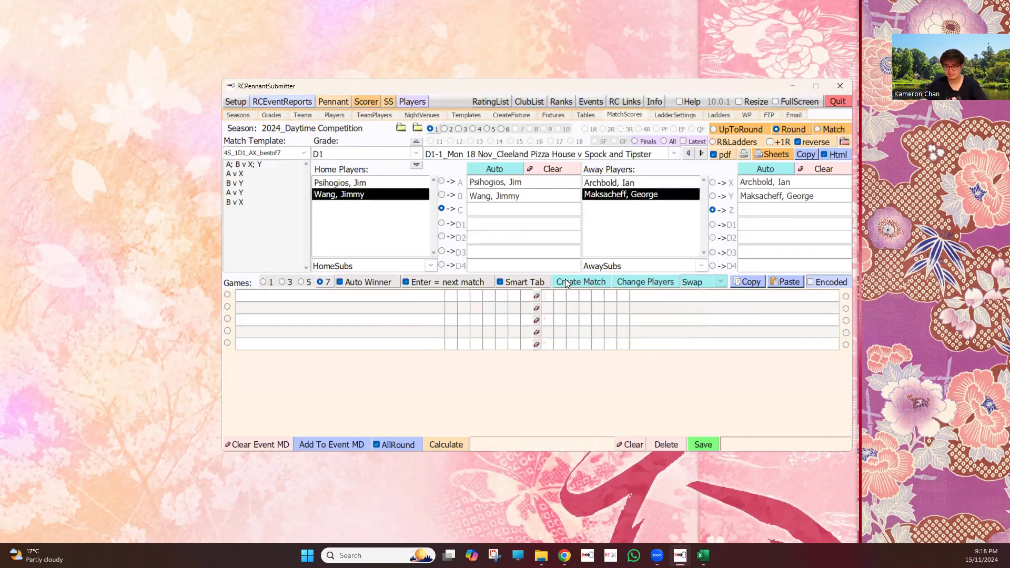
{"action": "left_click", "coordinate": [565, 280]}
Enter home losing scores of 9 in four games of all five Cleeland Pizza House v Spock and Tipster rubbers, and calculate and save the result
{"action": "type", "text": "9"}
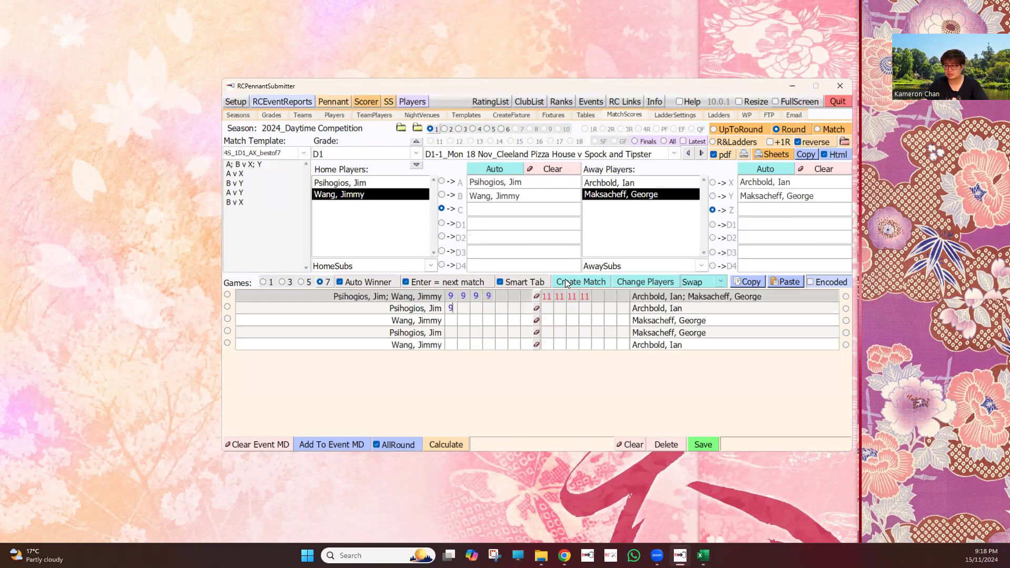
{"action": "type", "text": "9999999999999999"}
{"action": "left_click", "coordinate": [447, 444]}
{"action": "left_click", "coordinate": [703, 445]}
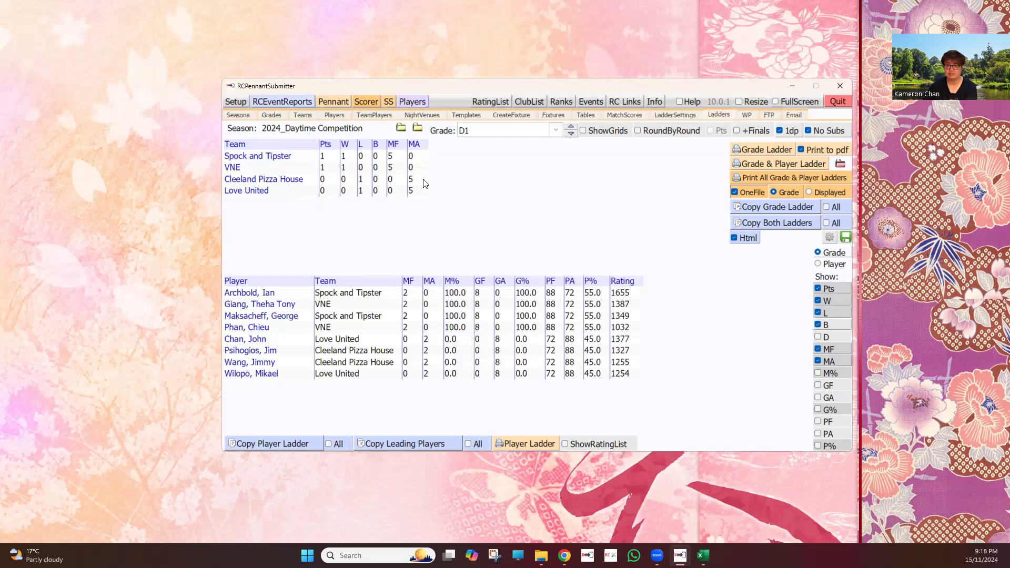
Display the D1 ladders as grids, trying the round-by-round view for comparison
{"action": "left_click", "coordinate": [612, 132]}
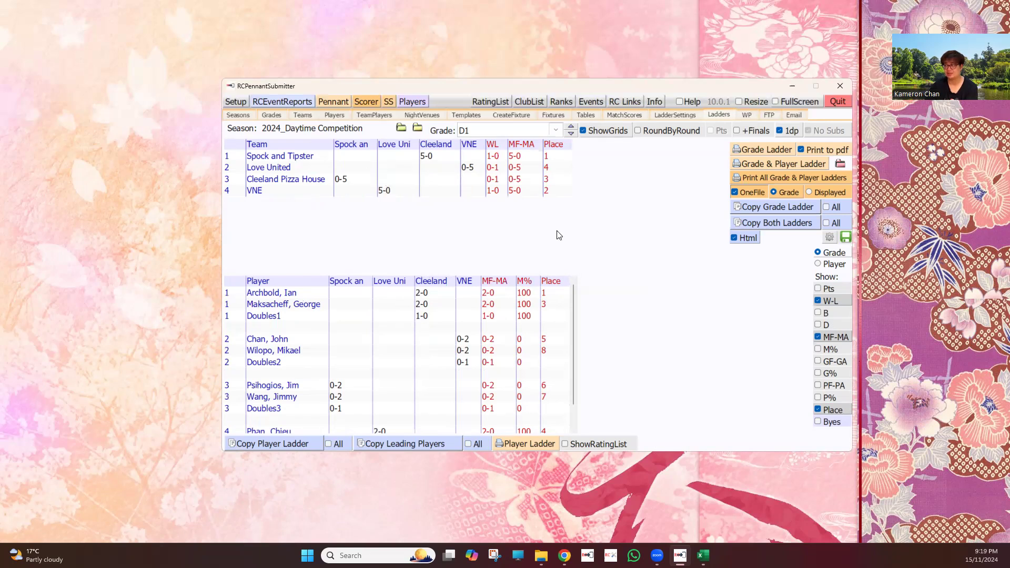
{"action": "left_click", "coordinate": [686, 127]}
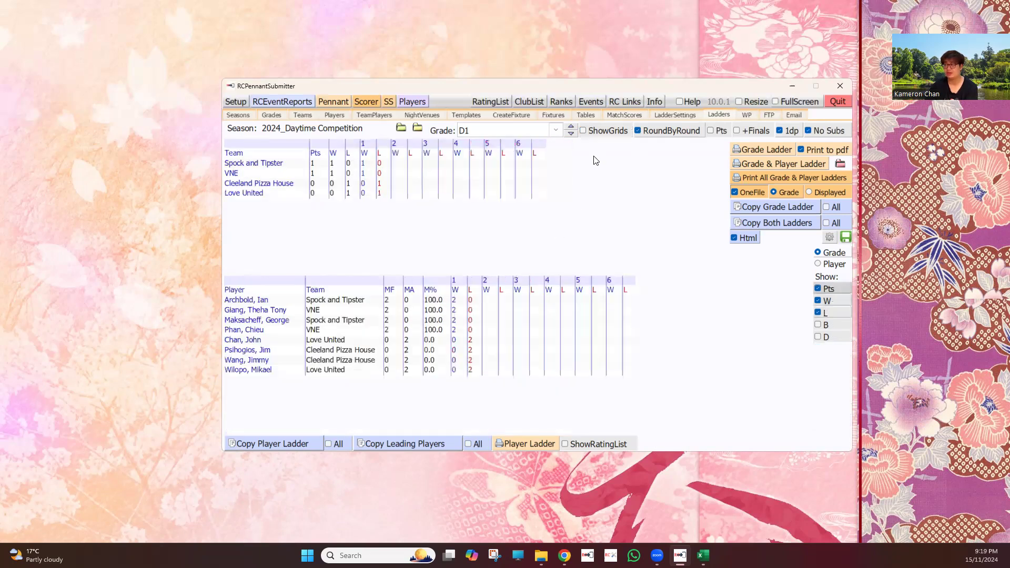
{"action": "left_click", "coordinate": [585, 129]}
{"action": "left_click", "coordinate": [671, 132]}
{"action": "left_click", "coordinate": [609, 132]}
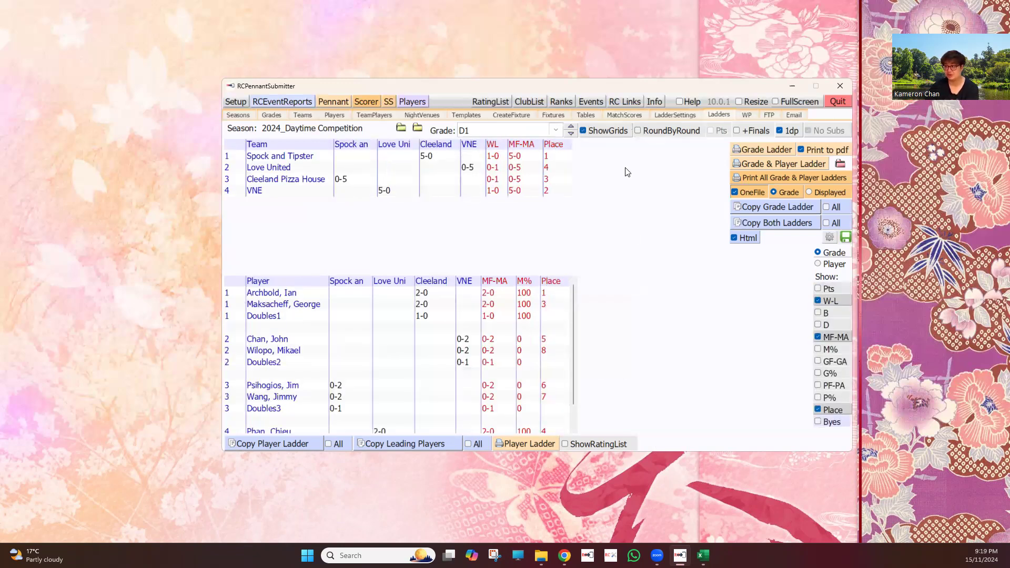
Compare the standard and grid views of the D1 ladders, and look through the player grid down to the last team
{"action": "left_click", "coordinate": [601, 129]}
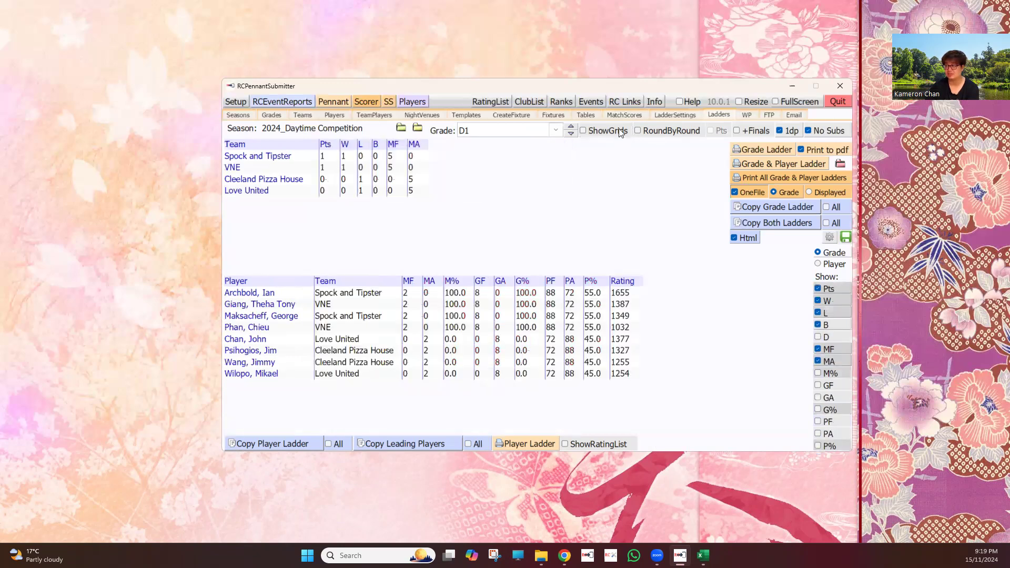
{"action": "left_click", "coordinate": [608, 137]}
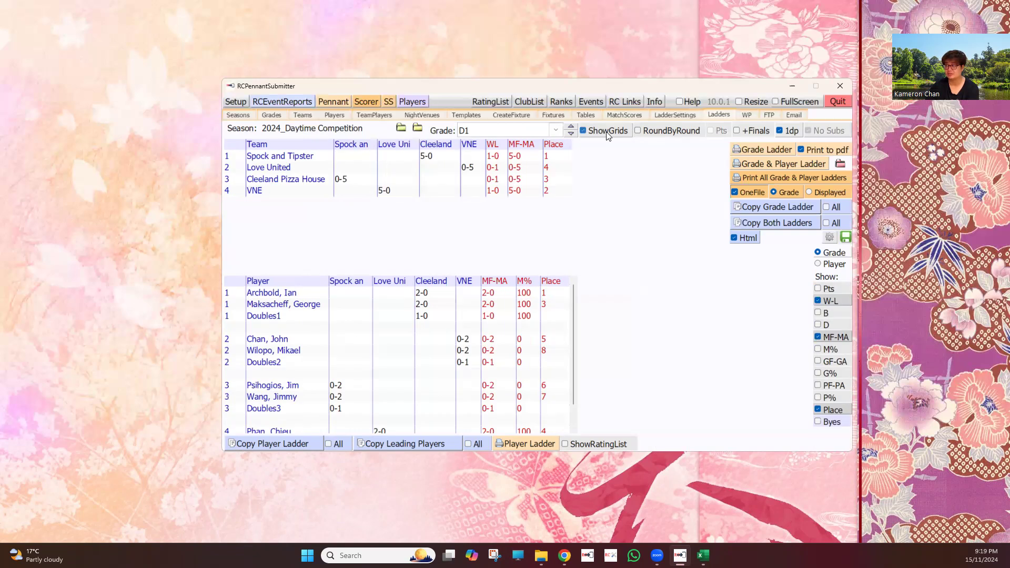
{"action": "left_click", "coordinate": [606, 131]}
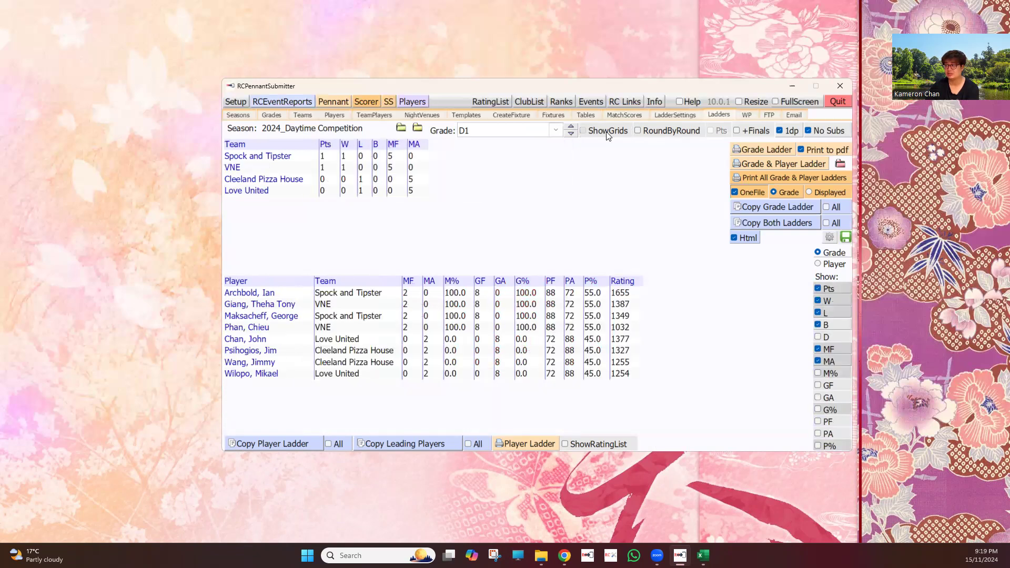
{"action": "left_click", "coordinate": [606, 132]}
{"action": "left_click", "coordinate": [606, 131]}
{"action": "left_click", "coordinate": [592, 133]}
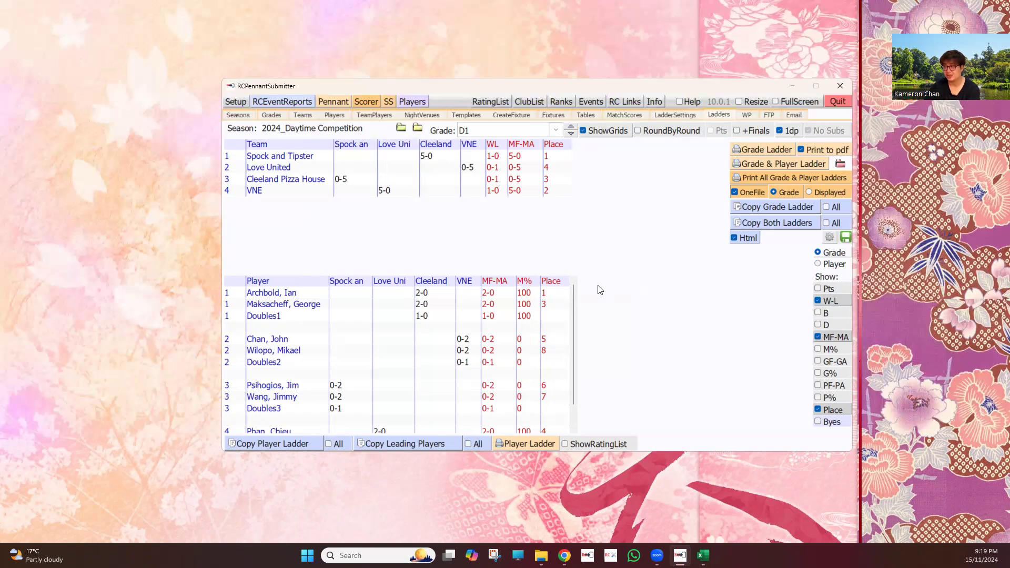
{"action": "scroll", "coordinate": [525, 330], "scroll_direction": "down", "scroll_amount": 1}
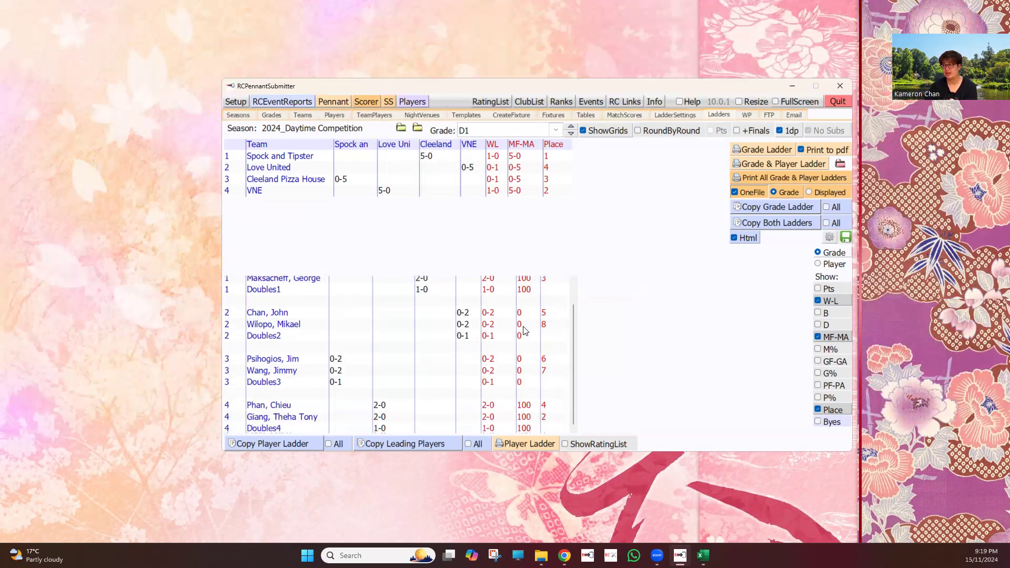
{"action": "scroll", "coordinate": [600, 243], "scroll_direction": "up", "scroll_amount": 1}
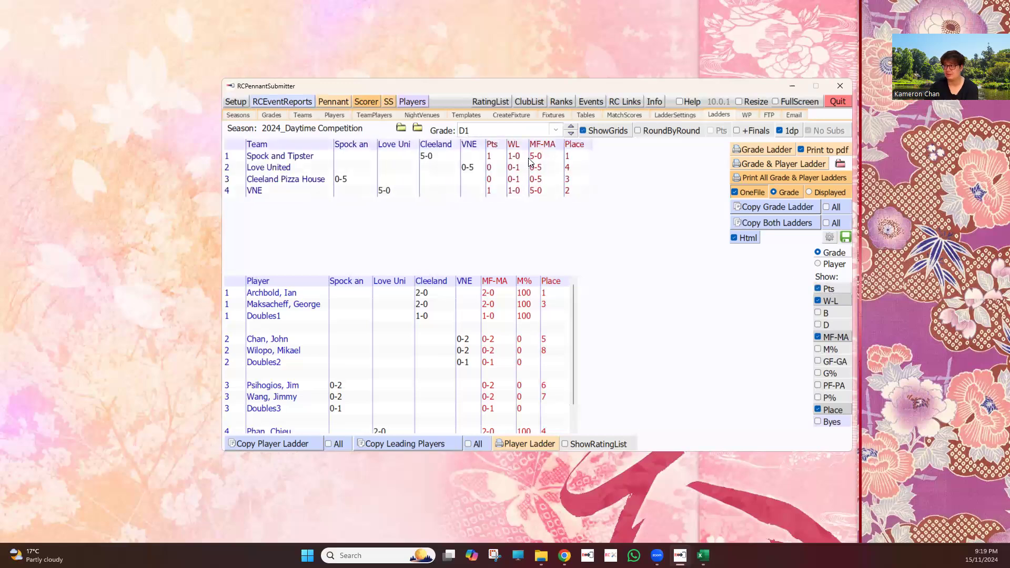
Try out the Pts, B, M%, GF-GA and PF-PA columns in the grade ladder grid, hiding each one again
{"action": "left_click", "coordinate": [818, 288]}
{"action": "left_click", "coordinate": [823, 315]}
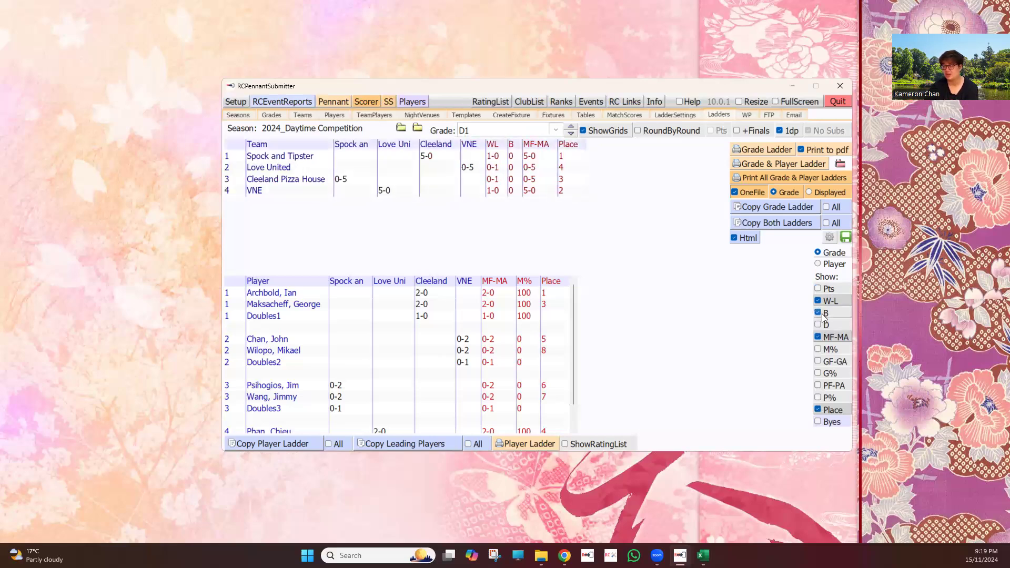
{"action": "left_click", "coordinate": [824, 314]}
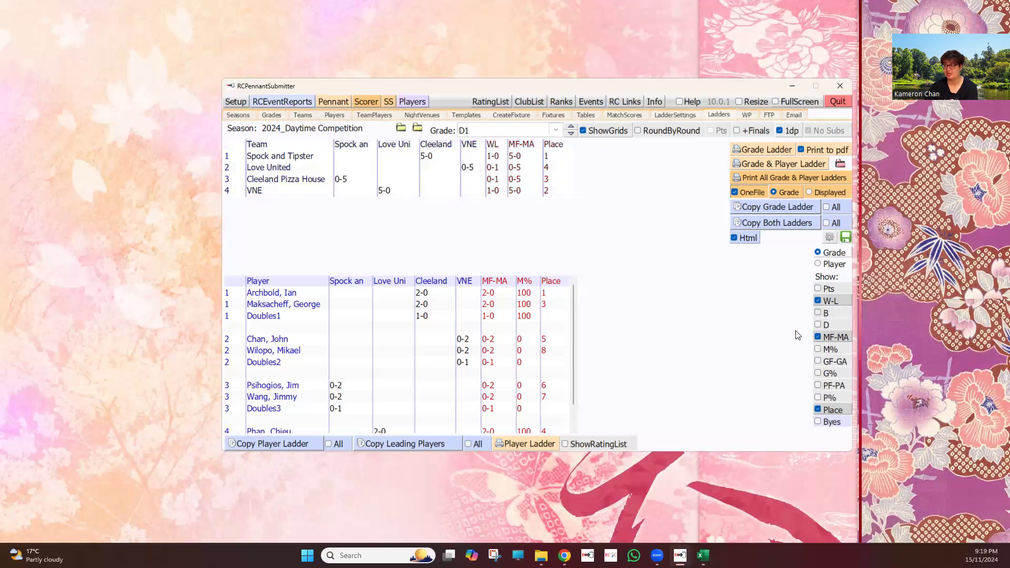
{"action": "left_click", "coordinate": [838, 349]}
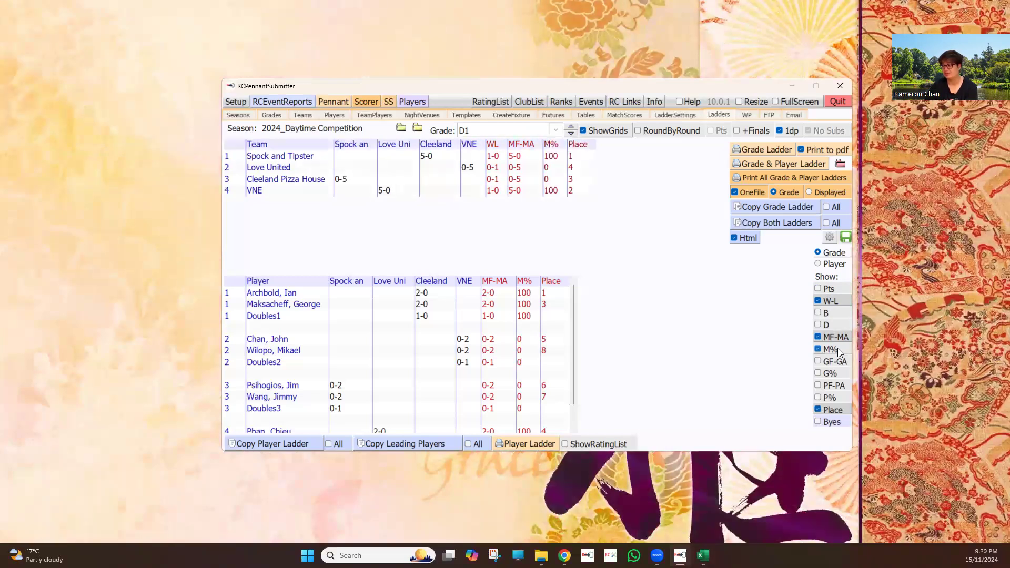
{"action": "left_click", "coordinate": [838, 362]}
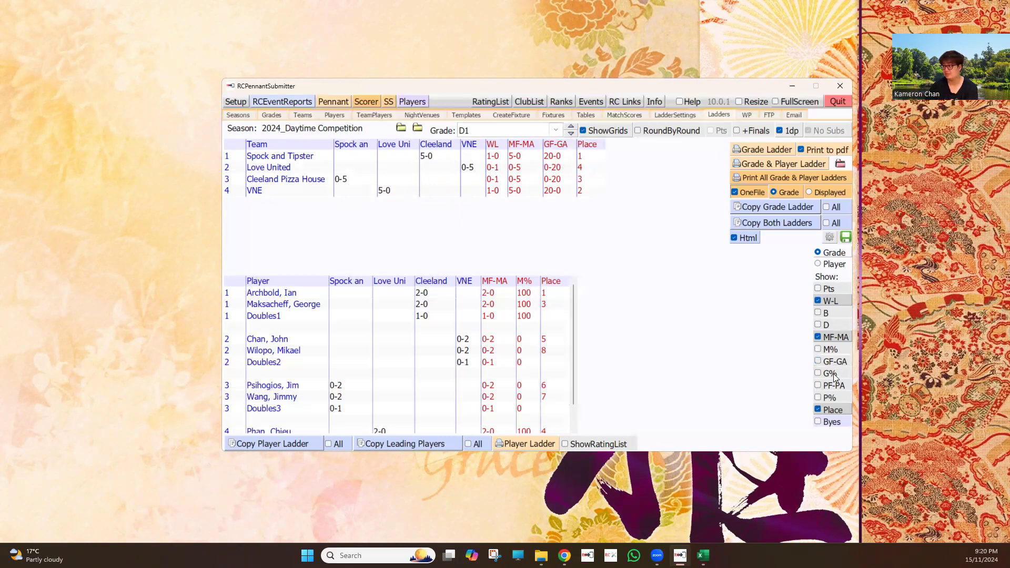
{"action": "left_click", "coordinate": [837, 387]}
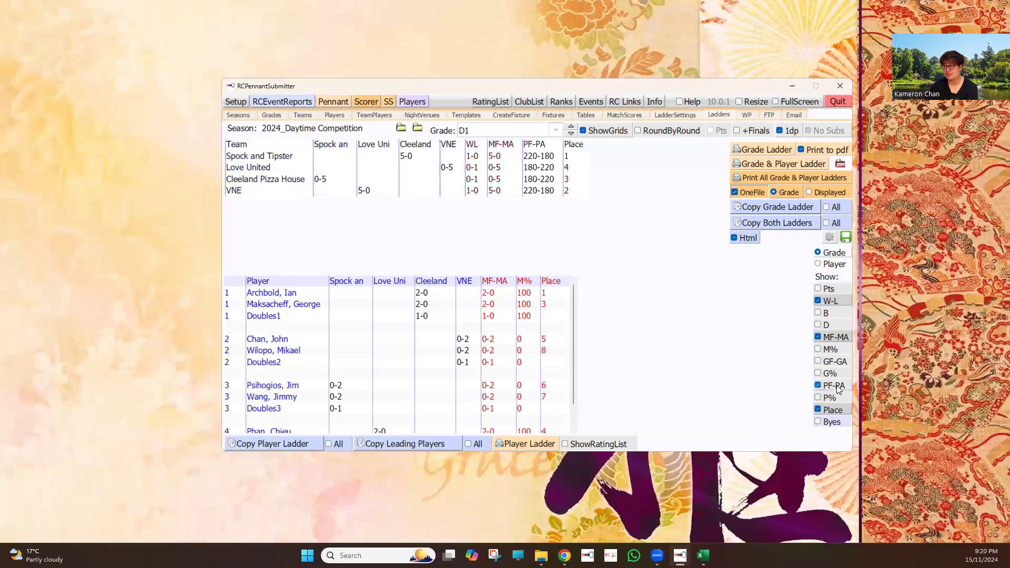
{"action": "left_click", "coordinate": [837, 386]}
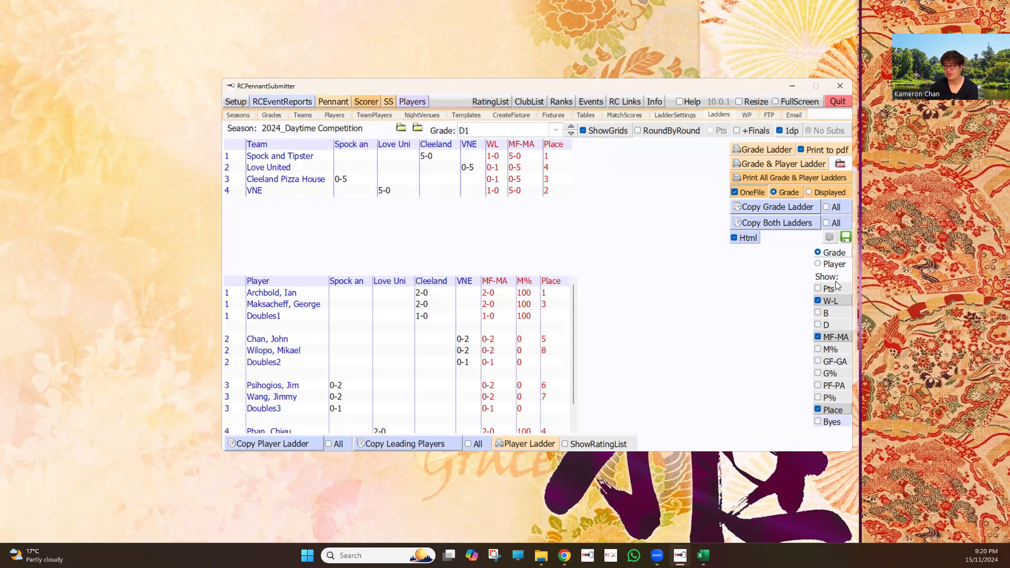
Add the Team column to the player ladder grid, trying out the GF-GA and G% columns and hiding them again
{"action": "left_click", "coordinate": [830, 266]}
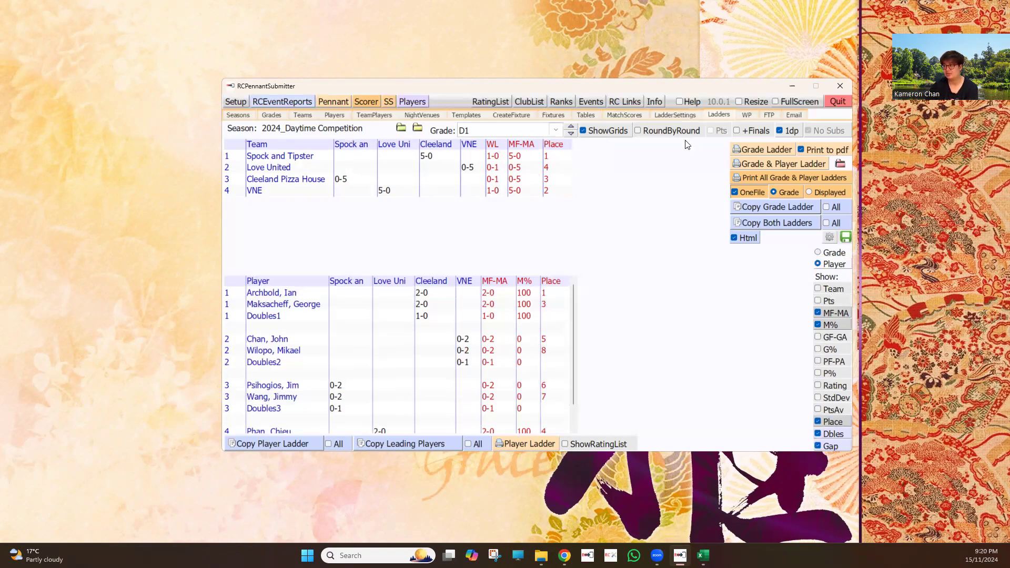
{"action": "left_click", "coordinate": [833, 288]}
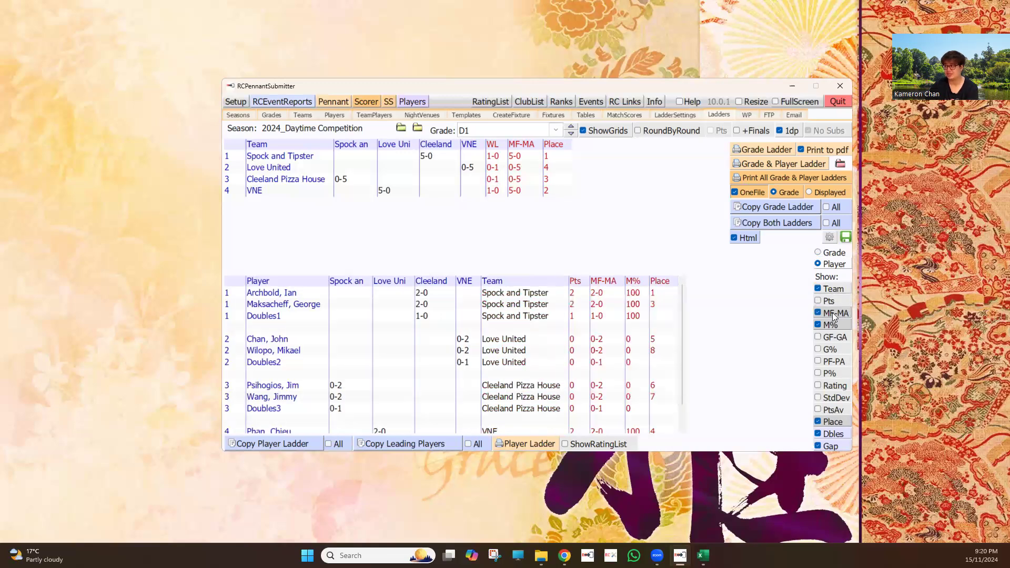
{"action": "left_click", "coordinate": [828, 342]}
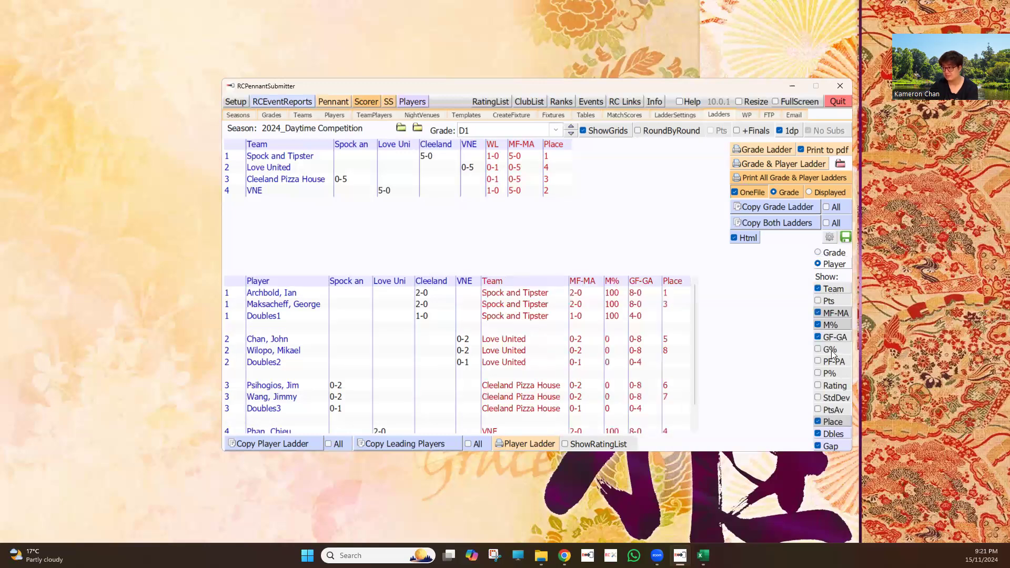
{"action": "left_click", "coordinate": [833, 355]}
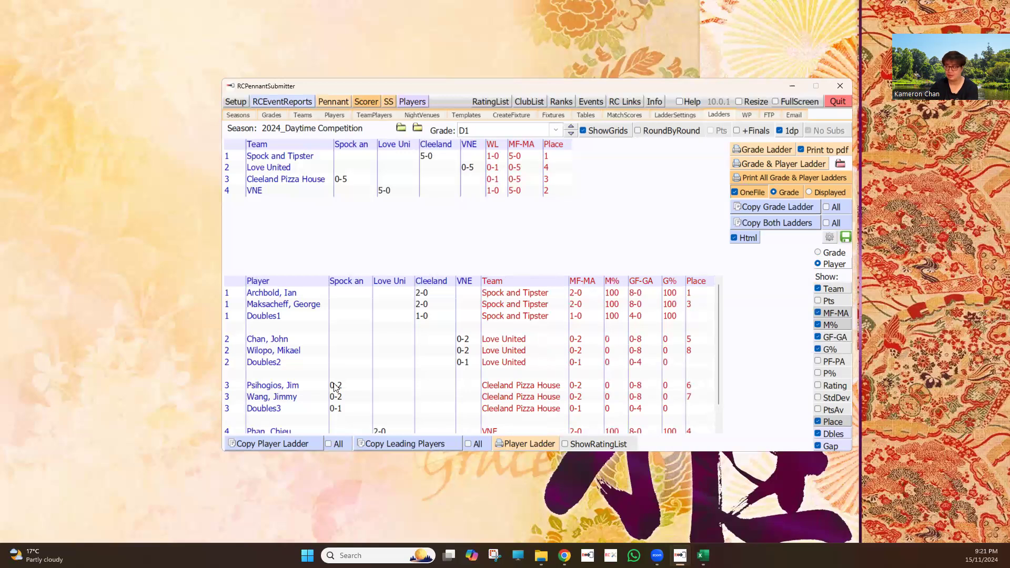
{"action": "left_click", "coordinate": [833, 349]}
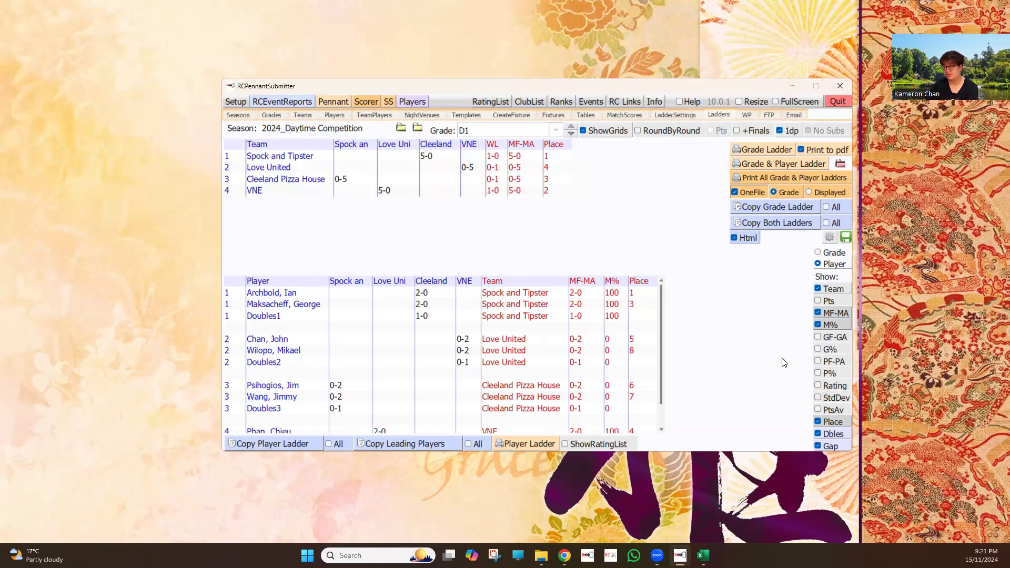
Hide the doubles rows in the player ladder grid, after trying it without the gaps between teams
{"action": "left_click", "coordinate": [818, 445]}
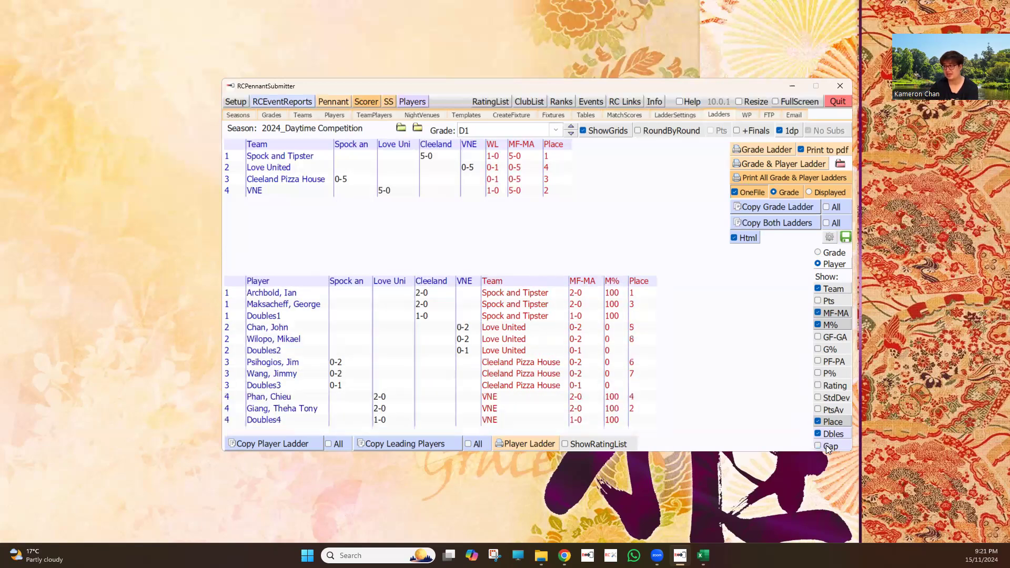
{"action": "left_click", "coordinate": [827, 445]}
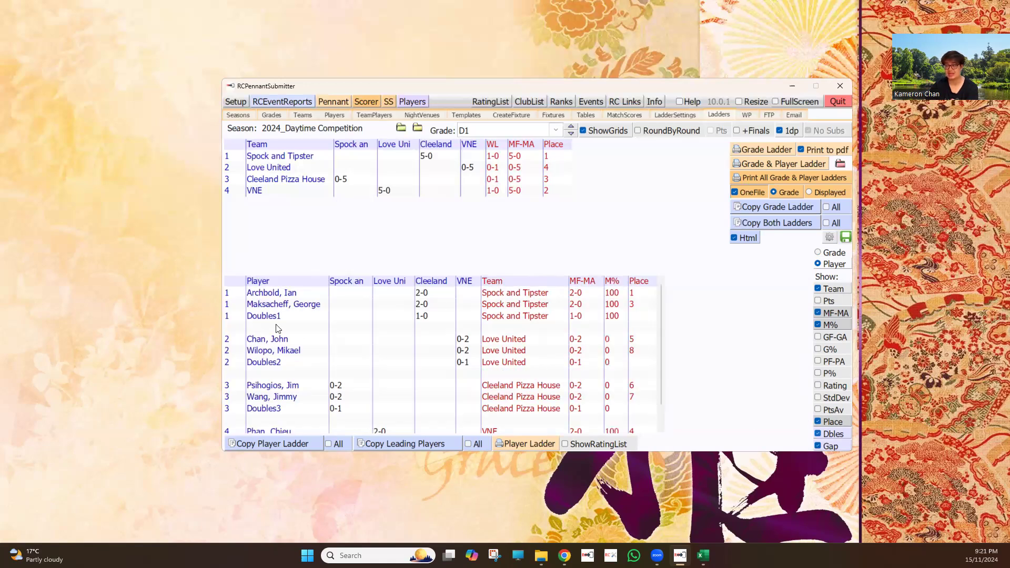
{"action": "left_click", "coordinate": [833, 434]}
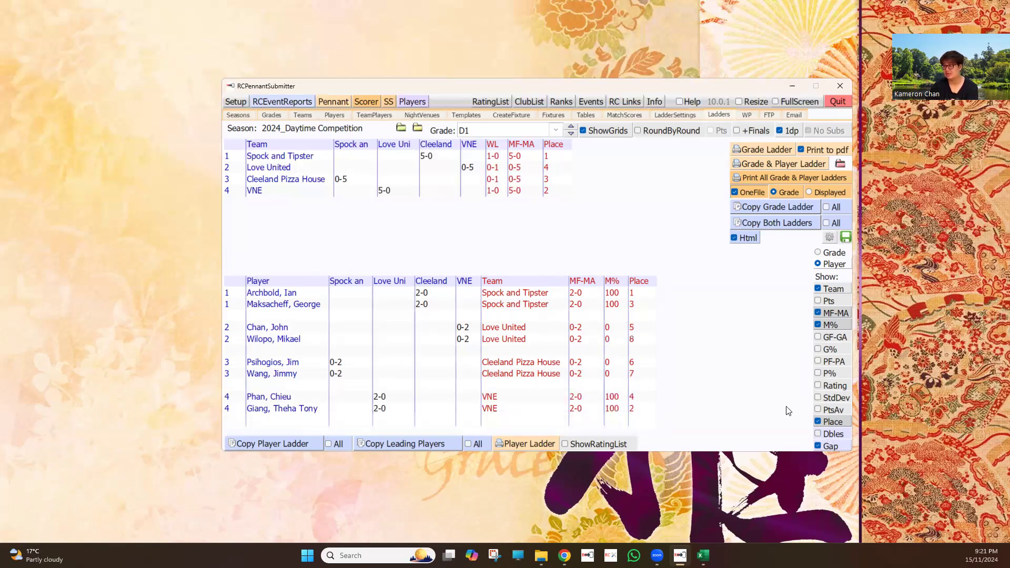
Show the doubles rows again in the player ladder grid, hide its Place column, and check the grid down to the last team
{"action": "left_click", "coordinate": [834, 422]}
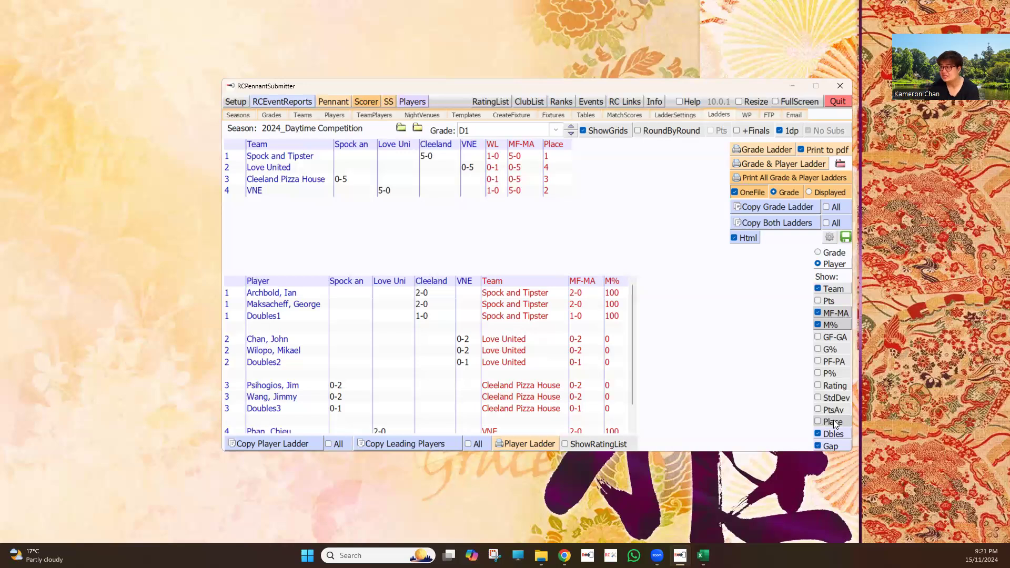
{"action": "left_click", "coordinate": [833, 421]}
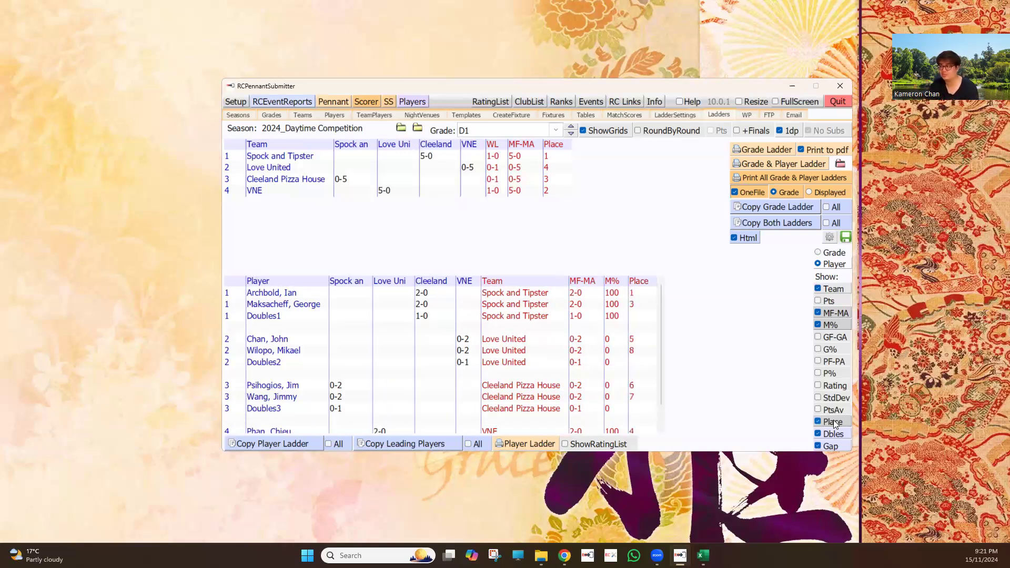
{"action": "left_click", "coordinate": [833, 422]}
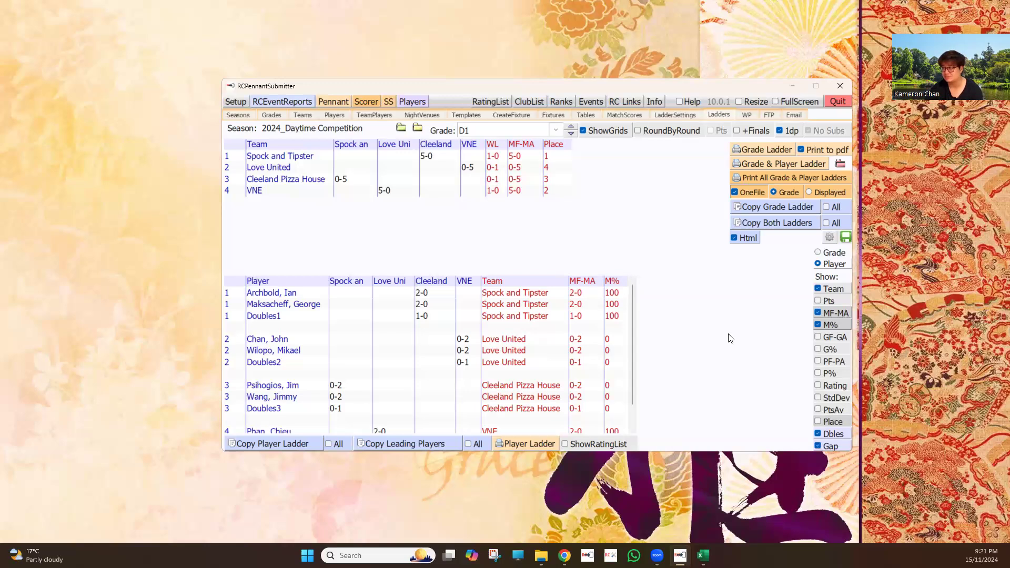
{"action": "scroll", "coordinate": [700, 299], "scroll_direction": "down", "scroll_amount": 1}
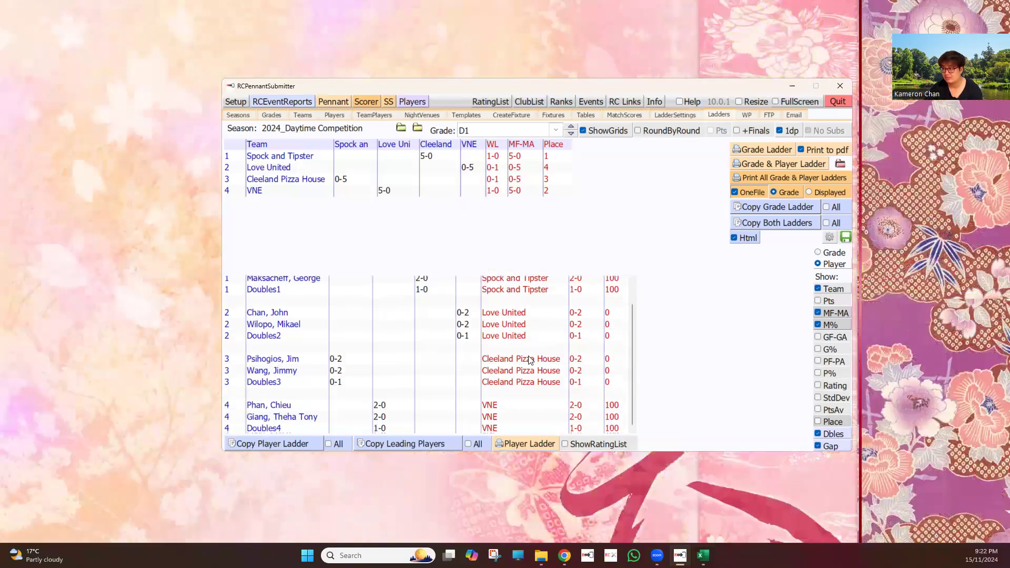
{"action": "scroll", "coordinate": [553, 339], "scroll_direction": "up", "scroll_amount": 1}
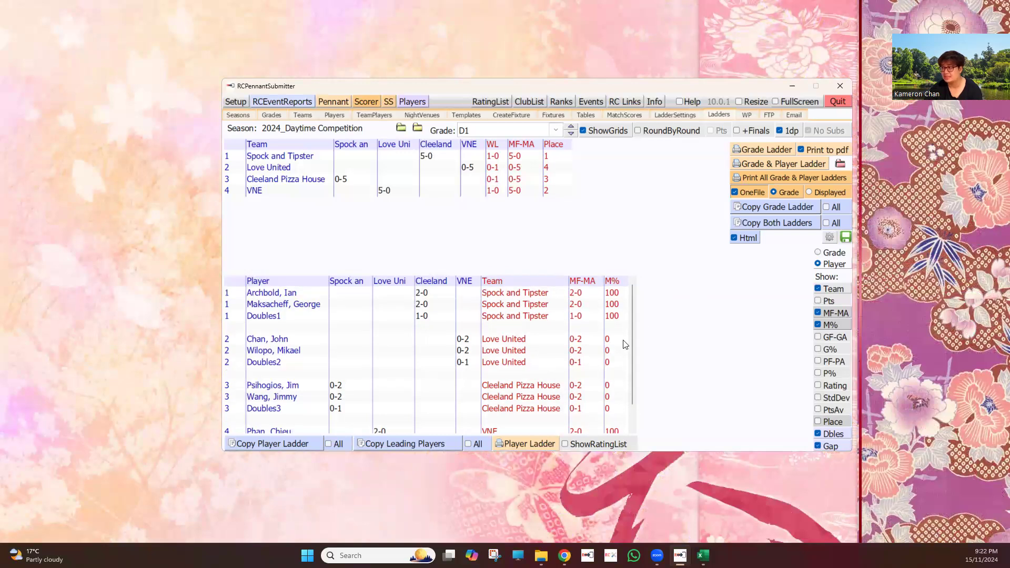
Print the D1 grade and player ladders to PDF and open 2024_Daytime Competition_D1 grade & player ladder grids.pdf from the Printouts folder
{"action": "left_click", "coordinate": [757, 177]}
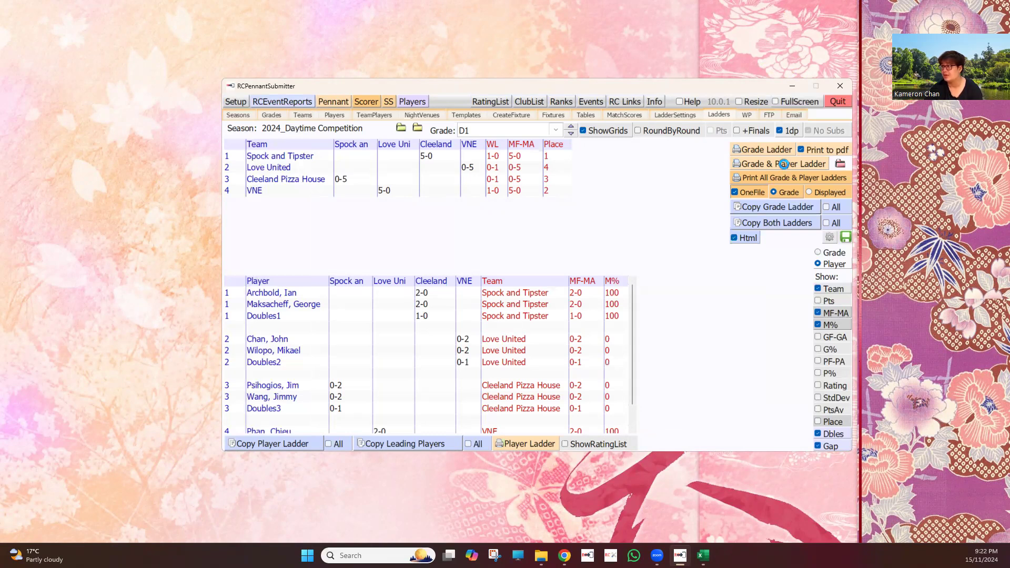
{"action": "left_click", "coordinate": [841, 165]}
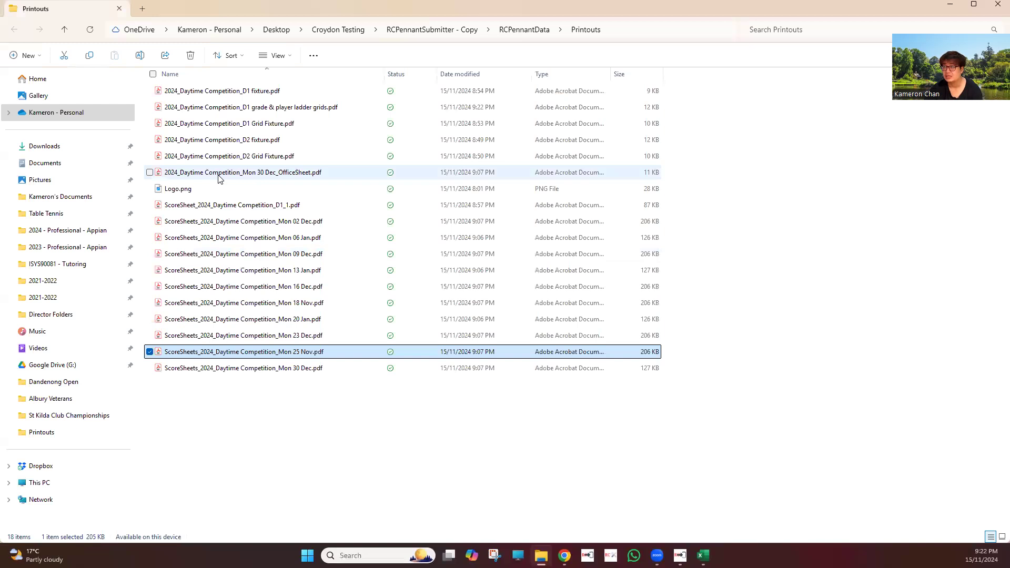
{"action": "left_click", "coordinate": [304, 107]}
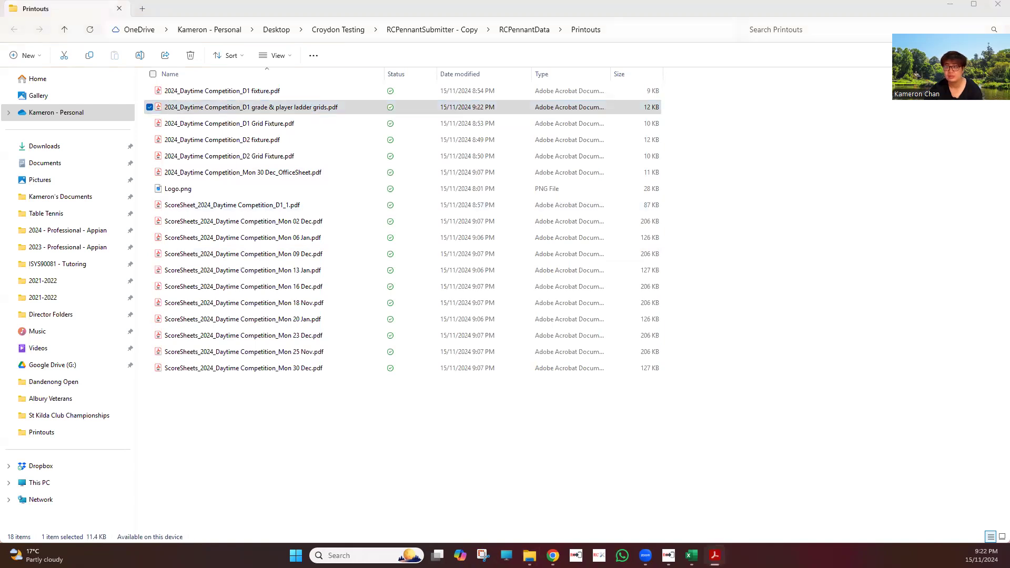
{"action": "left_click", "coordinate": [582, 139]}
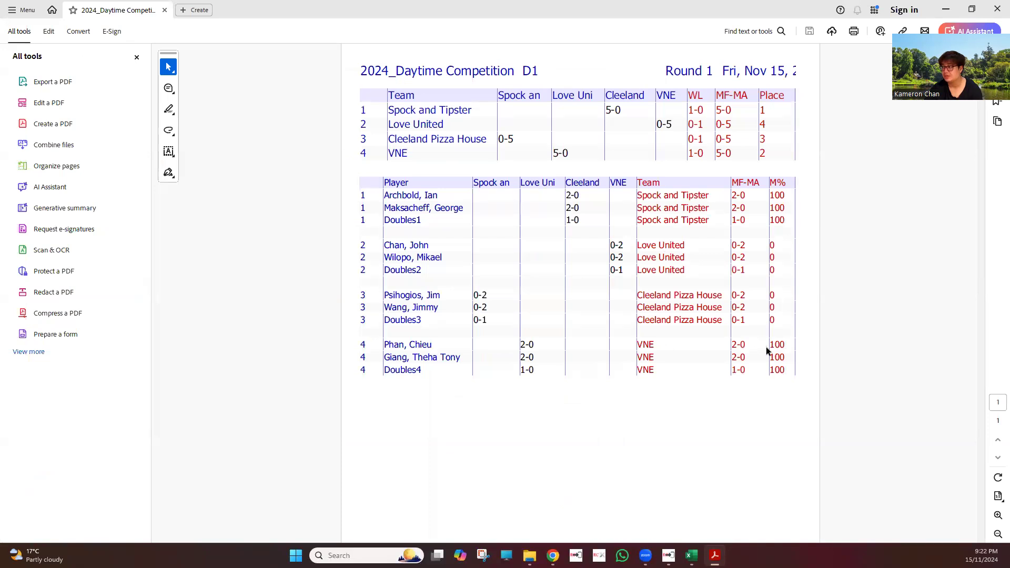
Look over the printed ladders down to the page footer, then close the PDF and minimise the Printouts folder
{"action": "scroll", "coordinate": [766, 346], "scroll_direction": "down", "scroll_amount": 3}
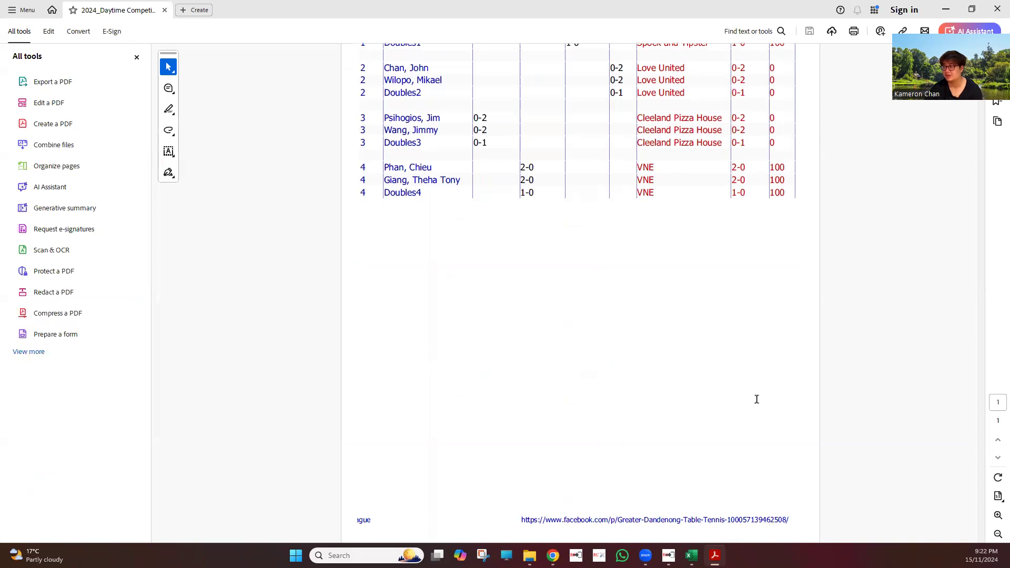
{"action": "scroll", "coordinate": [758, 401], "scroll_direction": "up", "scroll_amount": 3}
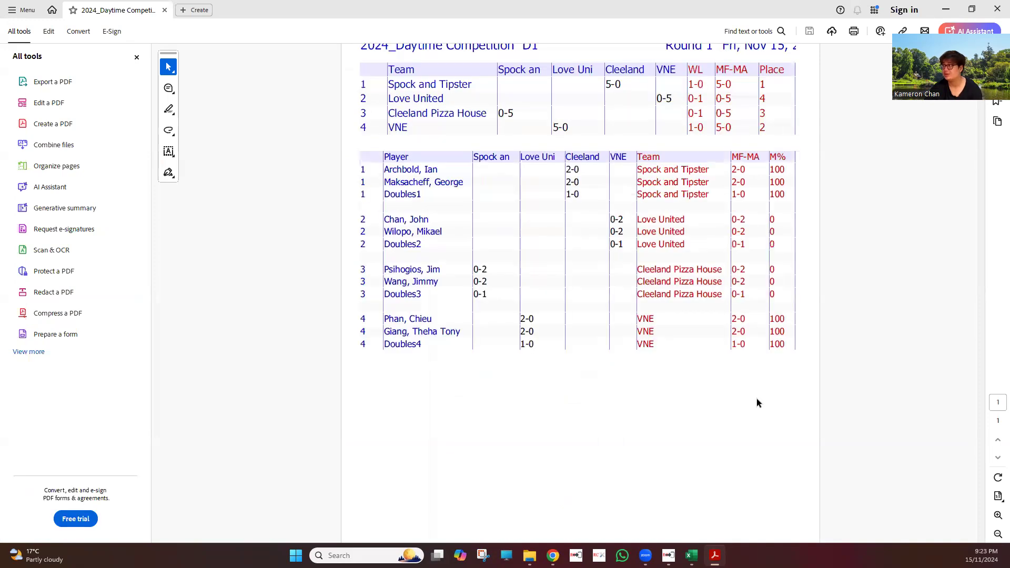
{"action": "left_click", "coordinate": [998, 9]}
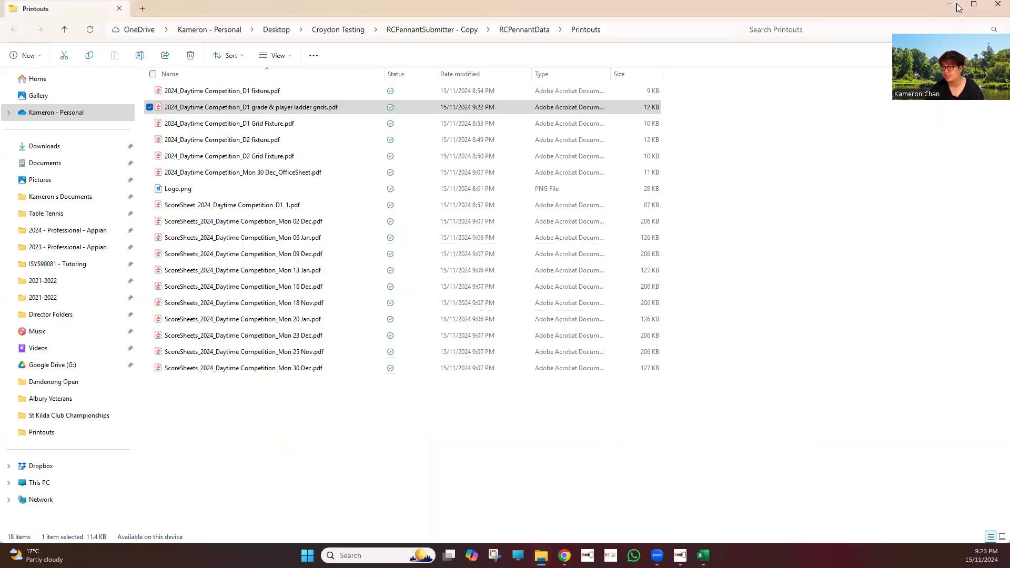
{"action": "left_click", "coordinate": [950, 4]}
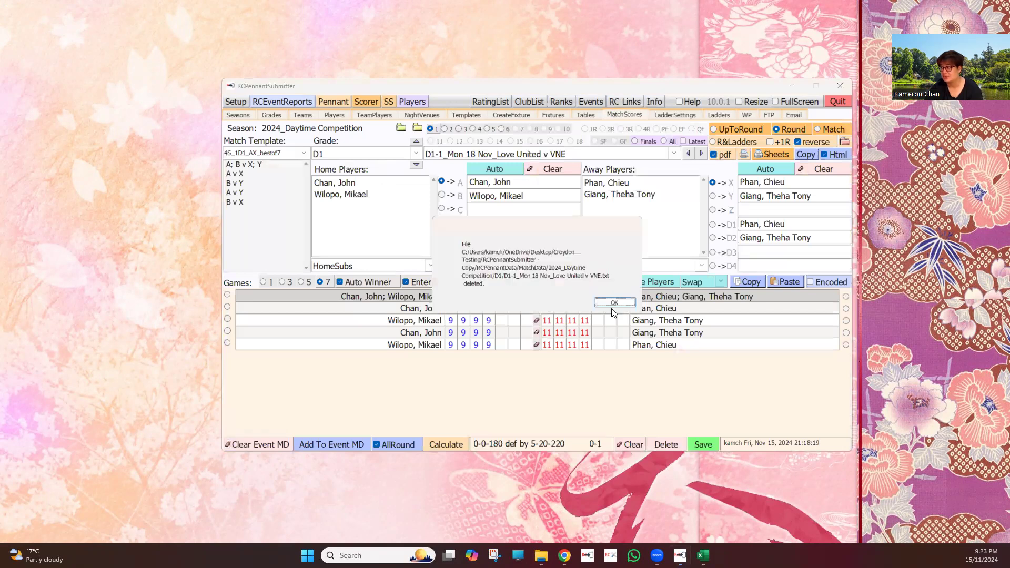
Delete the D1 round 1 scores of Love United v VNE and Cleeland Pizza House v Spock and Tipster, and check the ladders
{"action": "left_click", "coordinate": [614, 303]}
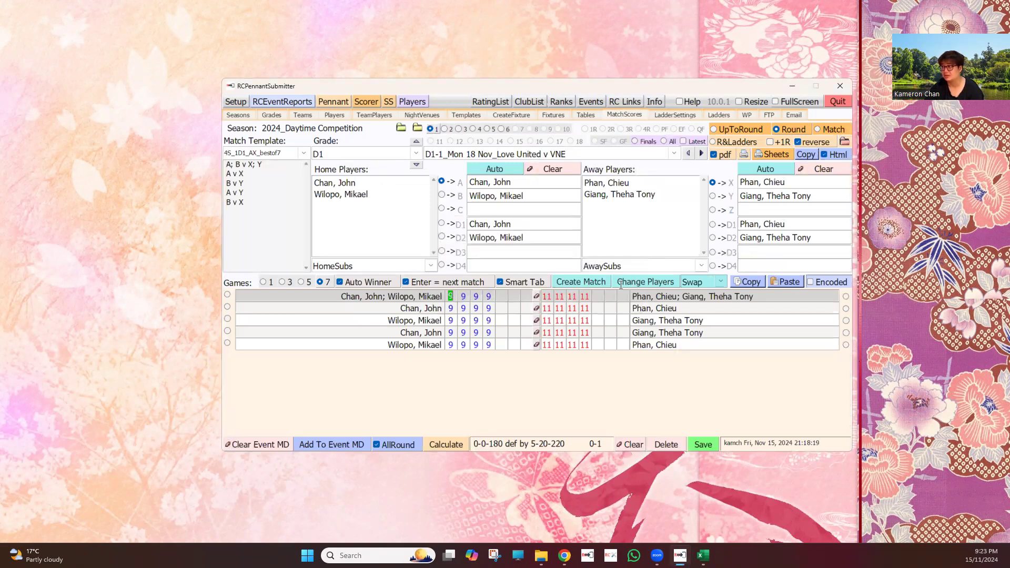
{"action": "left_click", "coordinate": [701, 154]}
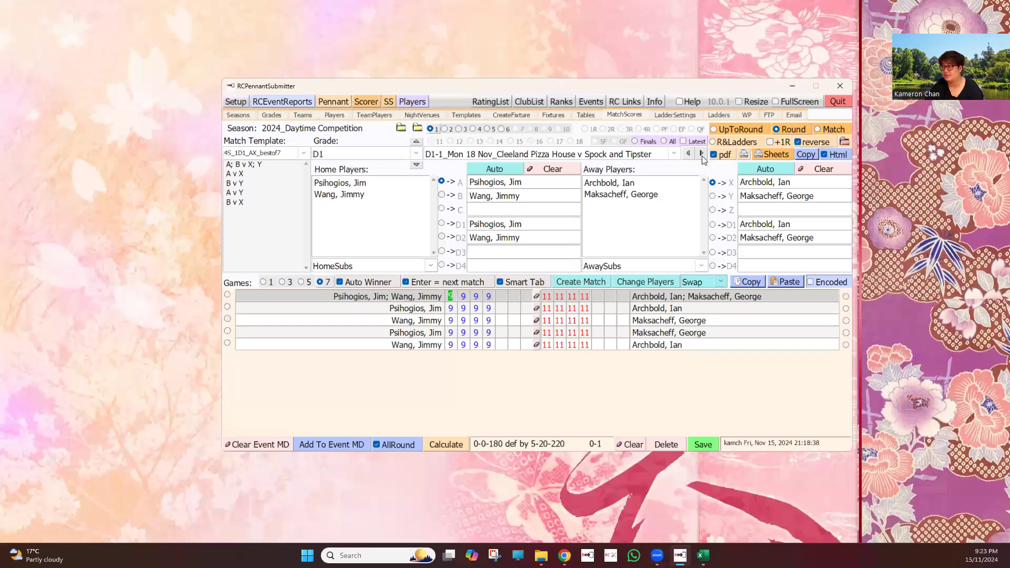
{"action": "left_click", "coordinate": [701, 153]}
{"action": "left_click", "coordinate": [659, 443]}
{"action": "key", "text": "Escape"}
{"action": "key", "text": "Return"}
{"action": "left_click", "coordinate": [701, 153]}
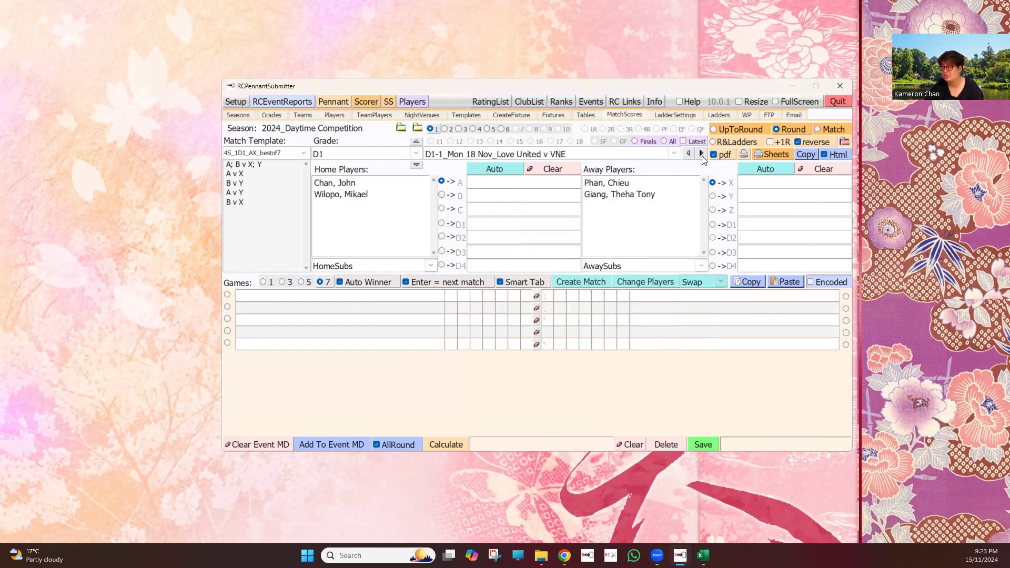
{"action": "left_click", "coordinate": [718, 116]}
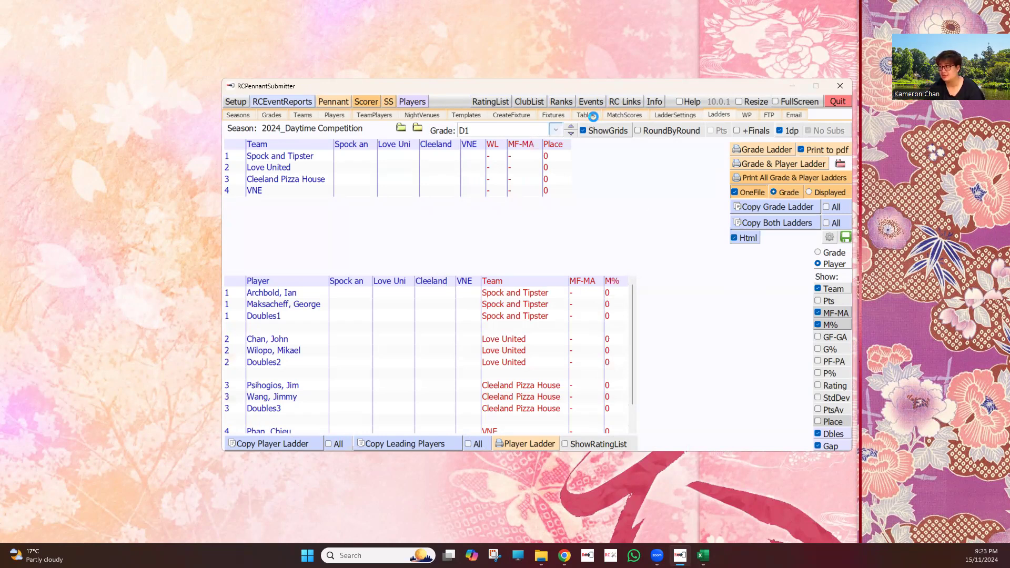
Open the table sheets of the 2024_Daytime Competition season
{"action": "left_click", "coordinate": [393, 139]}
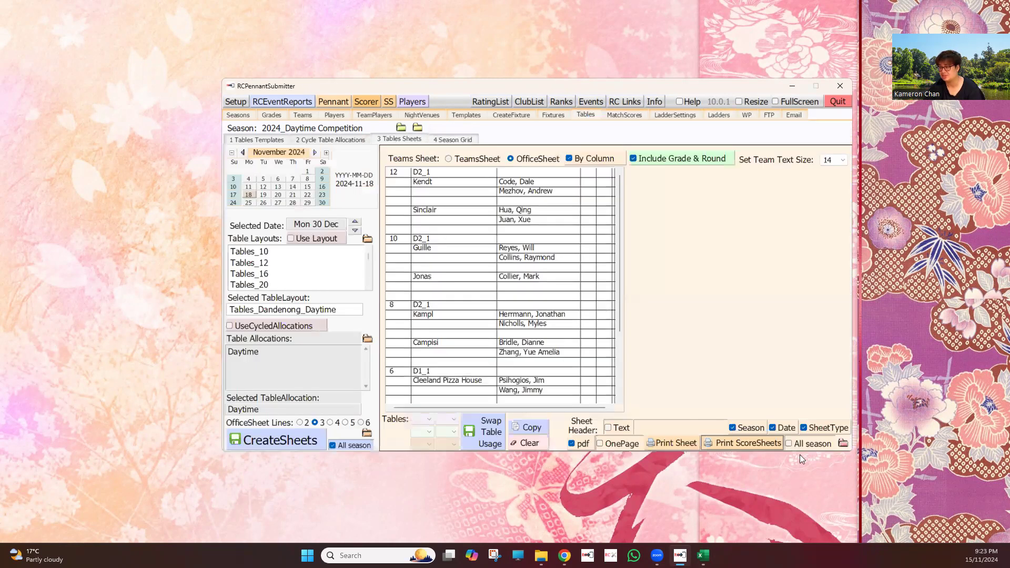